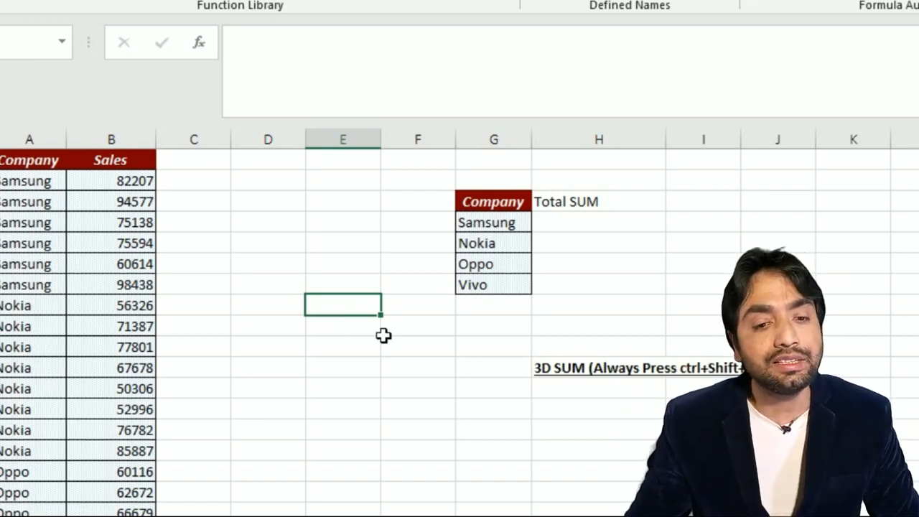
pyautogui.moveTo(494, 232); pyautogui.dragTo(494, 285)
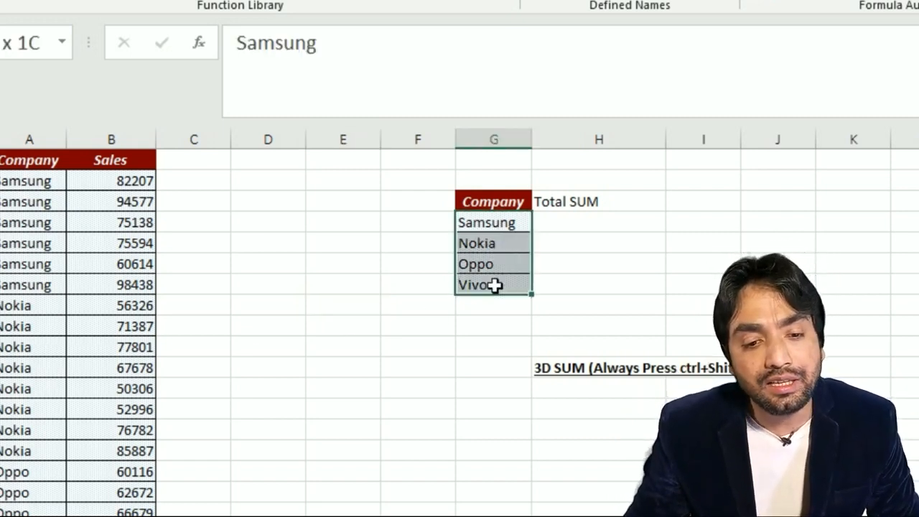
pyautogui.click(552, 231)
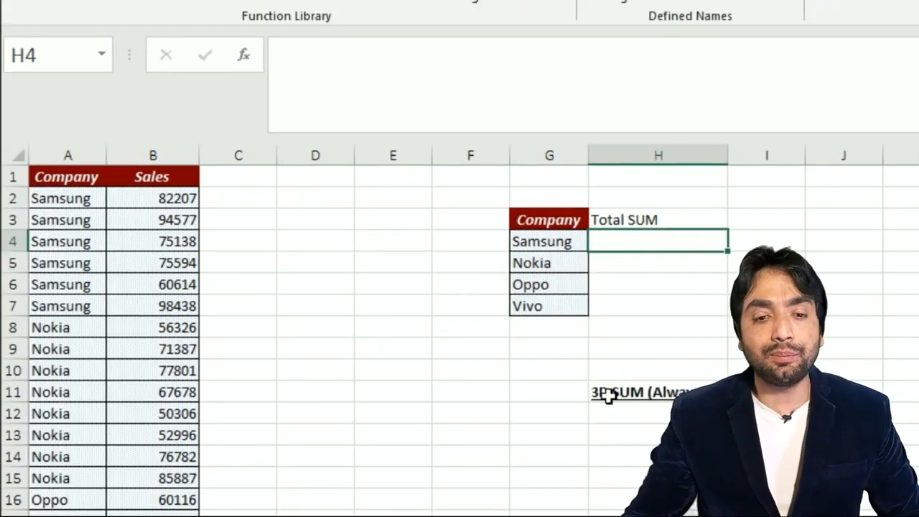
pyautogui.moveTo(568, 242); pyautogui.dragTo(574, 309)
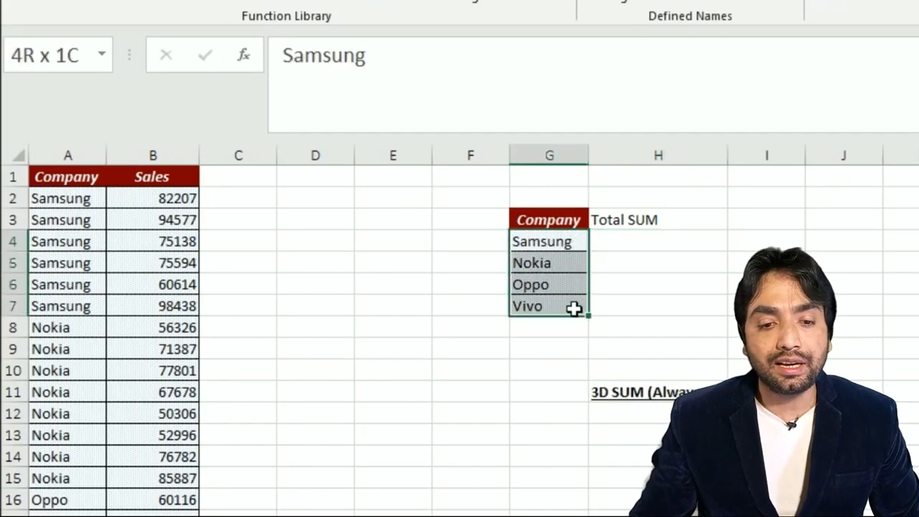
pyautogui.moveTo(617, 246); pyautogui.dragTo(618, 311)
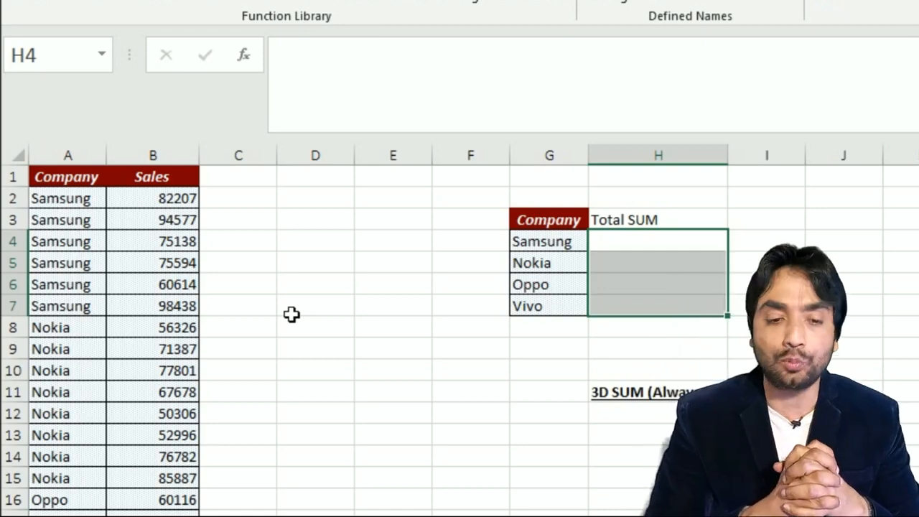
# Name the data below the Company header in column A as Company and the sales figures in column B as Sales.
pyautogui.click(61, 206)
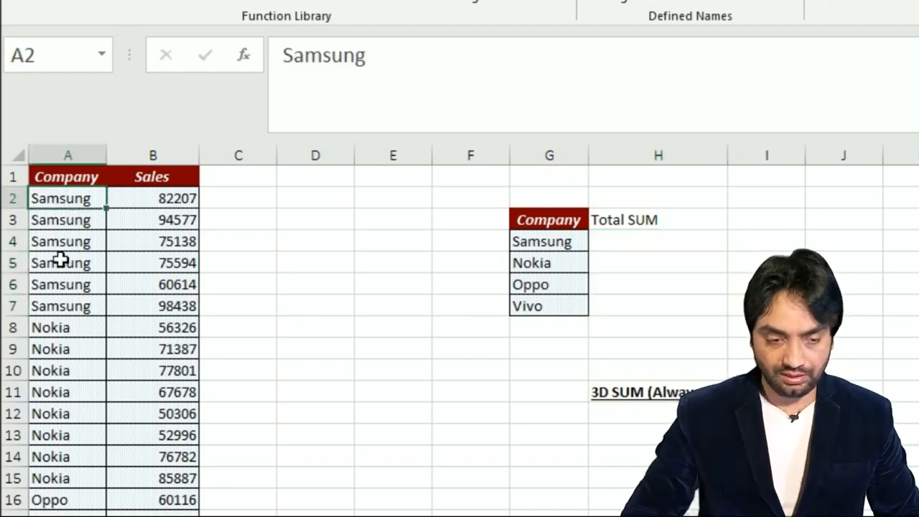
pyautogui.hotkey('ctrl', 'shift', 'Down')
pyautogui.click(25, 55)
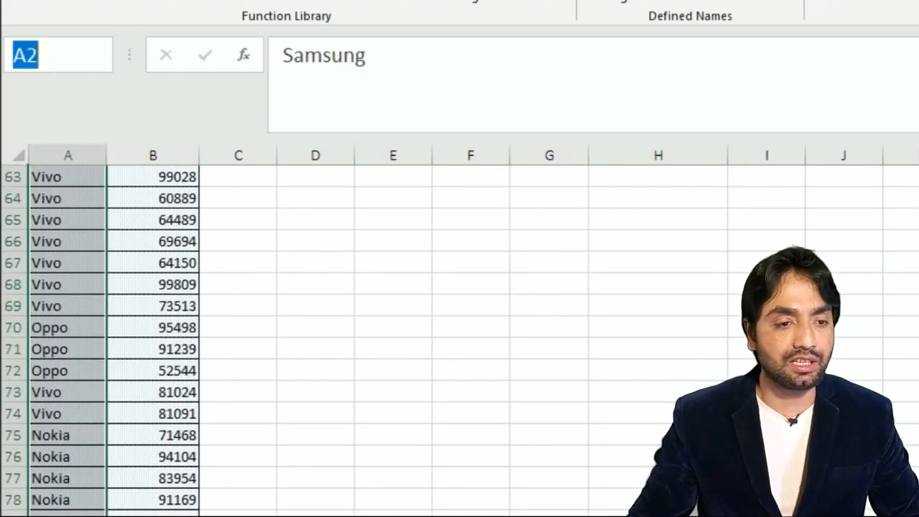
pyautogui.write('Compan')
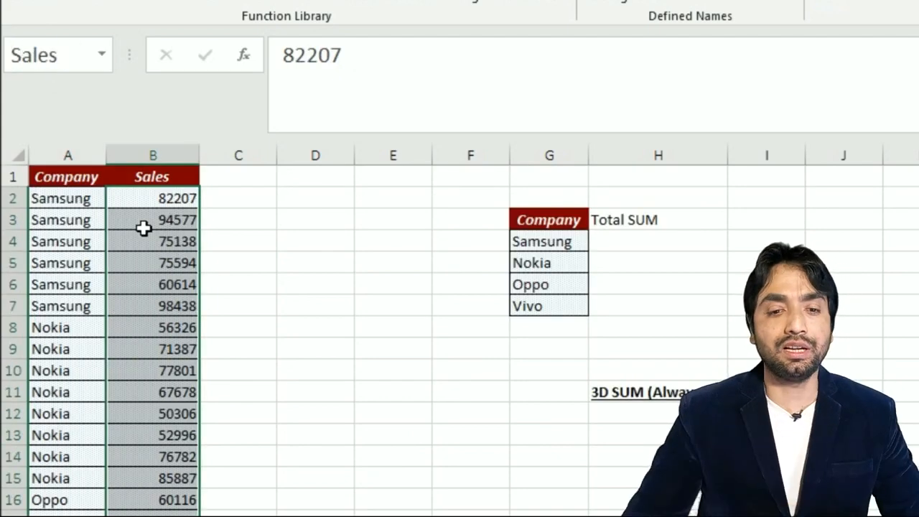
# Start a SUM formula in H4 for Samsung's total.
pyautogui.click(618, 241)
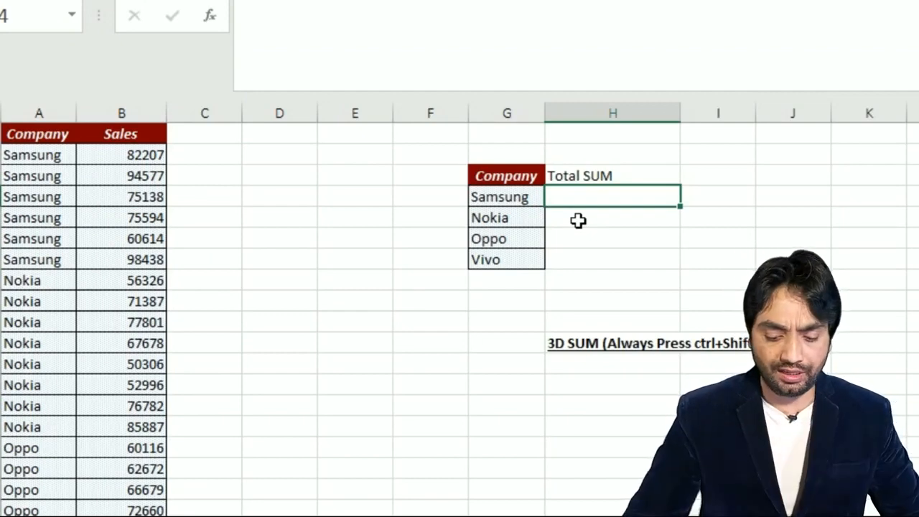
pyautogui.write('=sum')
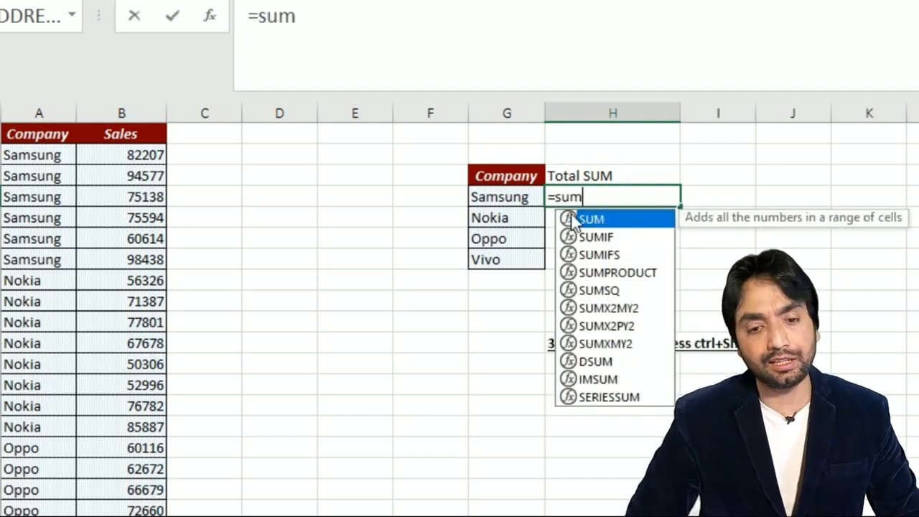
pyautogui.doubleClick(572, 220)
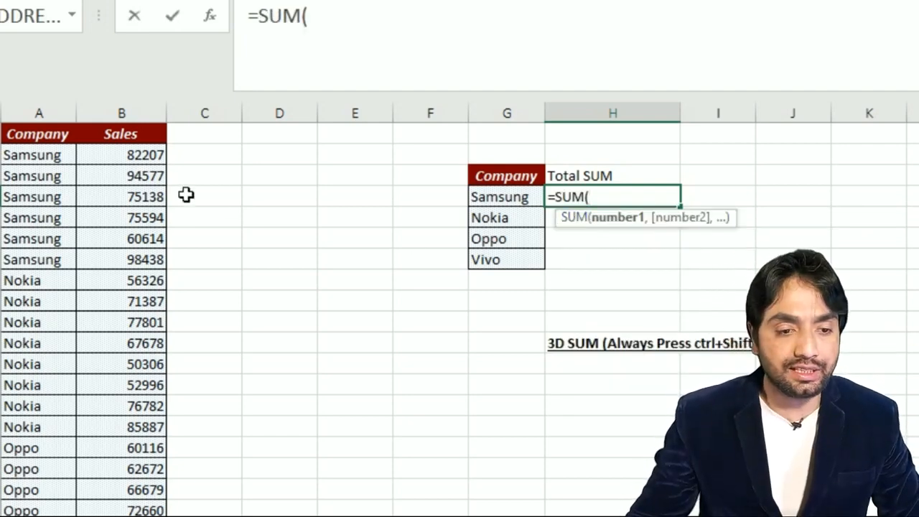
pyautogui.moveTo(129, 159); pyautogui.dragTo(147, 261)
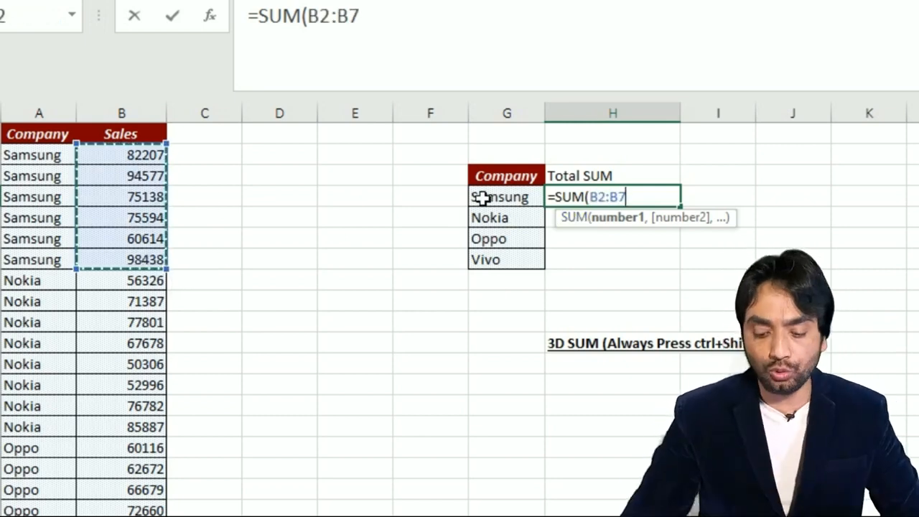
pyautogui.press('BackSpace')
pyautogui.press('BackSpace')
pyautogui.press('BackSpace')
pyautogui.press('BackSpace')
pyautogui.press('BackSpace')
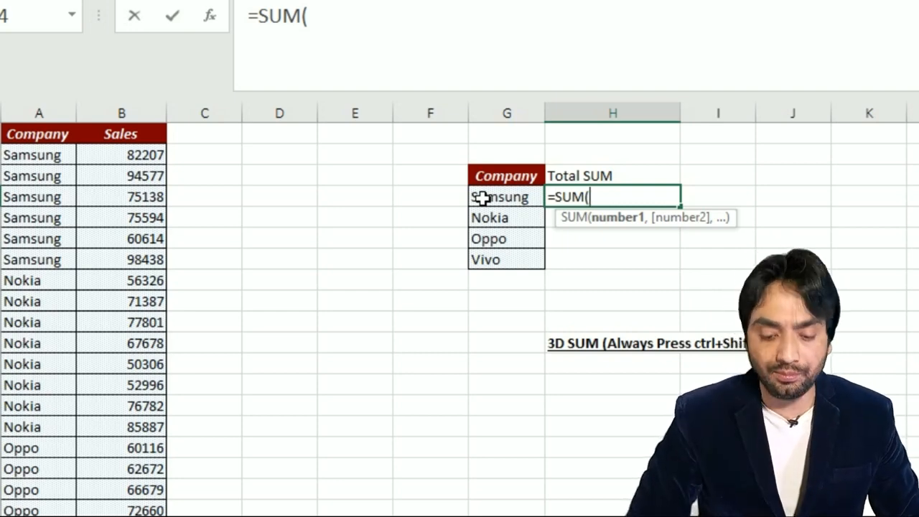
# Add the condition (Company=G4) as the first part of the SUM argument in H4.
pyautogui.write('(')
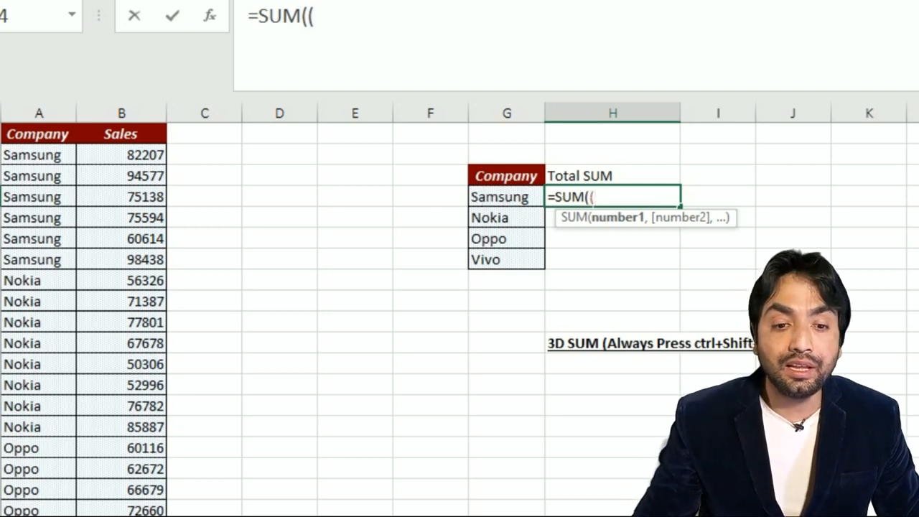
pyautogui.write('C')
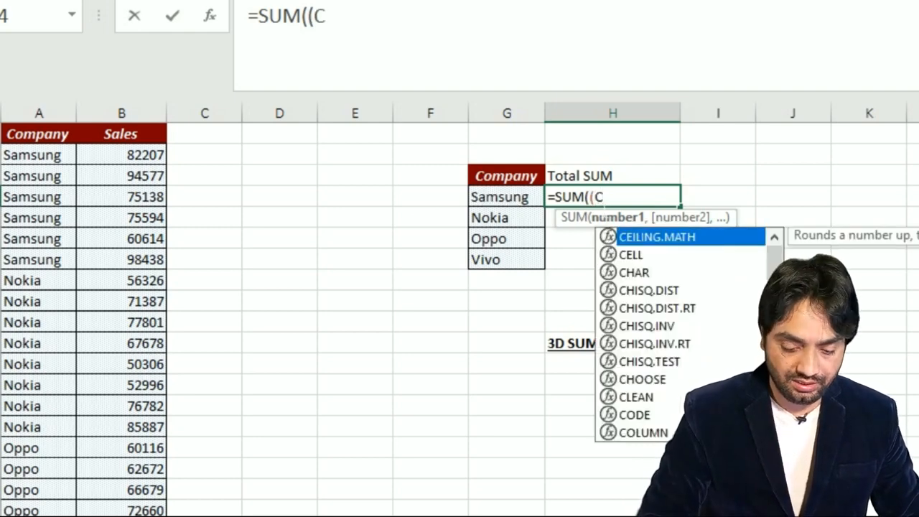
pyautogui.write('om')
pyautogui.press('Down')
pyautogui.press('Down')
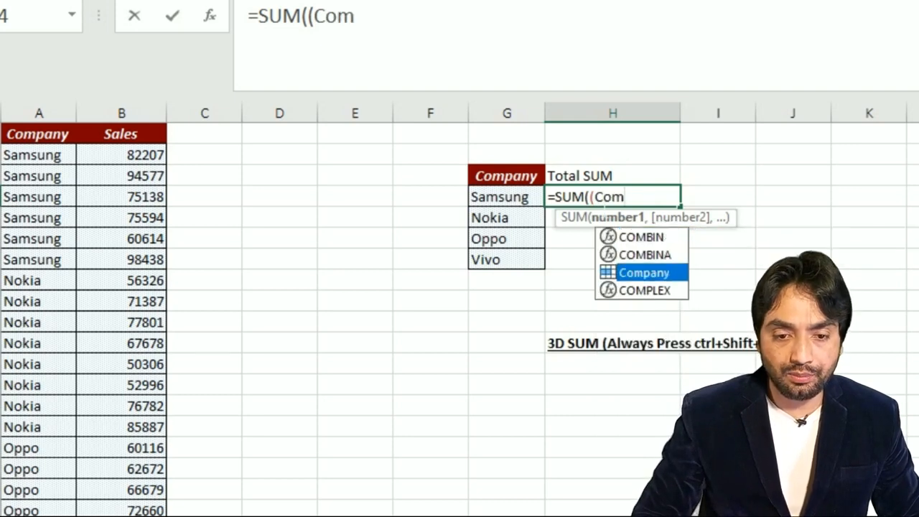
pyautogui.press('Tab')
pyautogui.write('=')
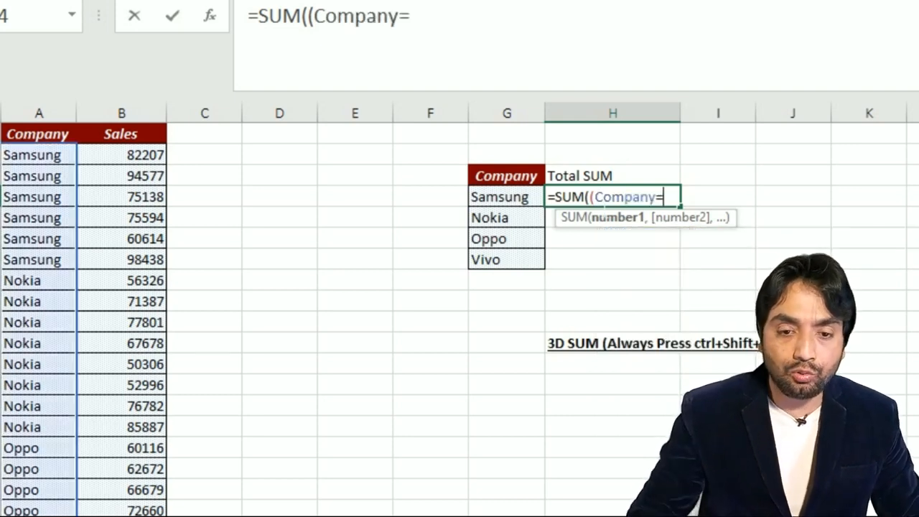
pyautogui.click(513, 200)
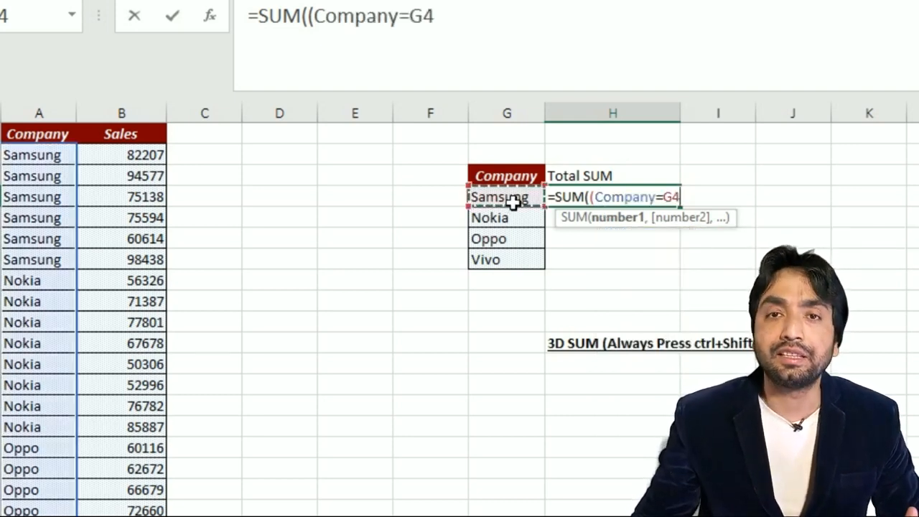
pyautogui.write(')')
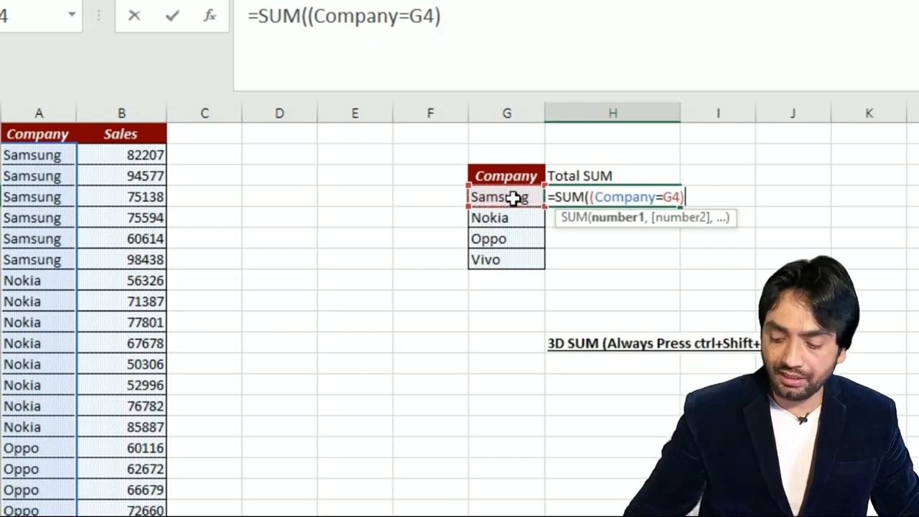
# Multiply the condition by (Sales), enter =SUM((Company=G4)*(Sales)) as an array formula, and fill it down for the other companies.
pyautogui.write('*(')
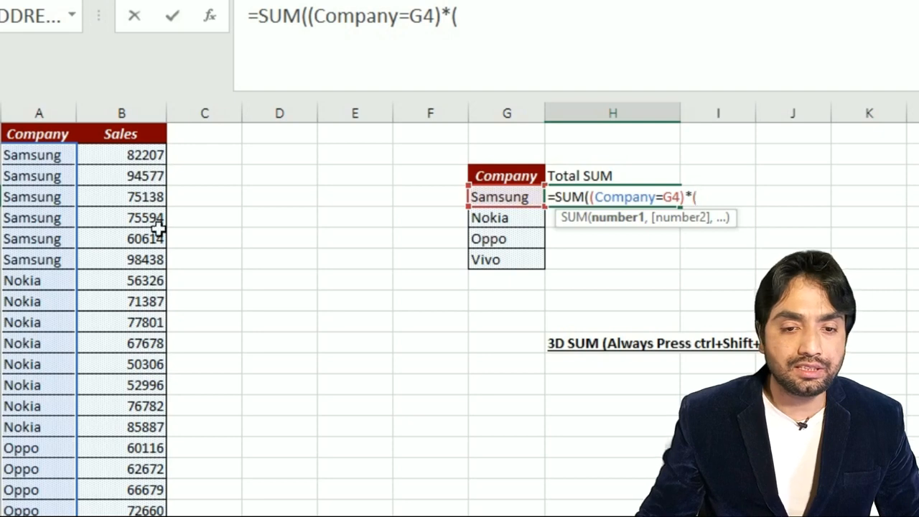
pyautogui.write('sales')
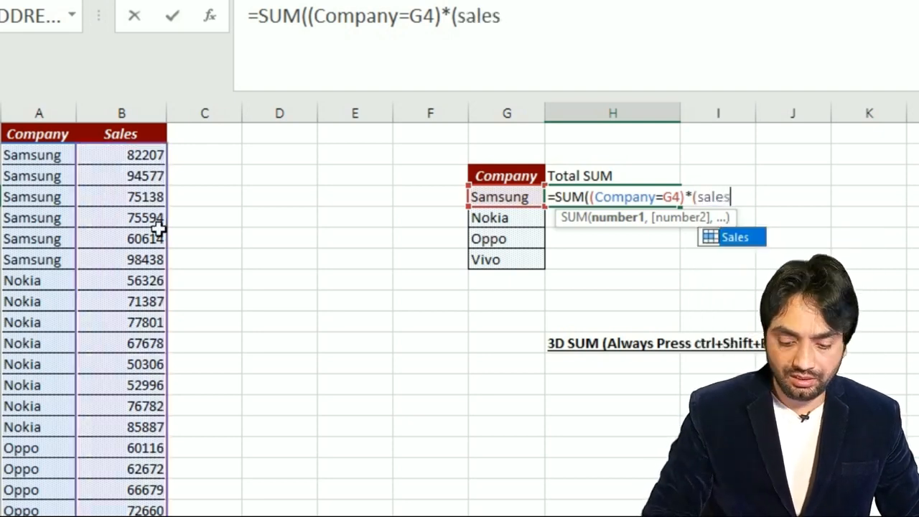
pyautogui.write('))')
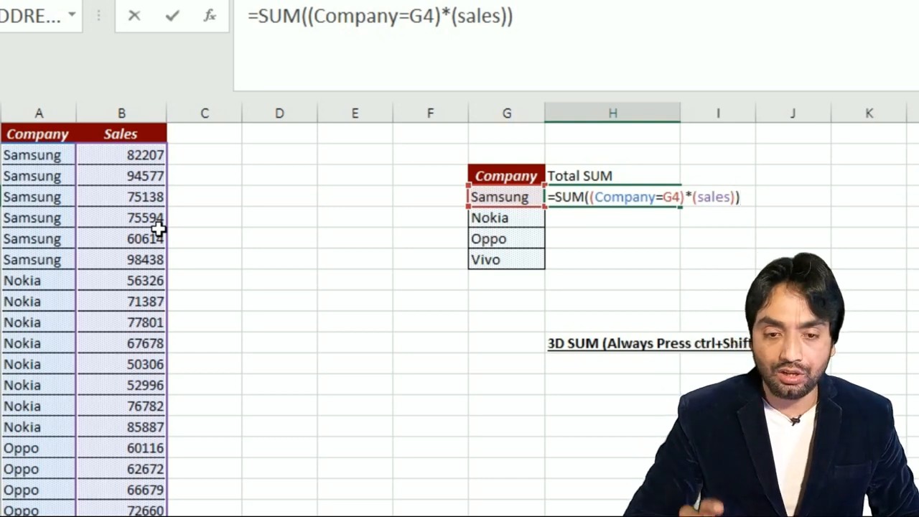
pyautogui.hotkey('ctrl', 'shift', 'Return')
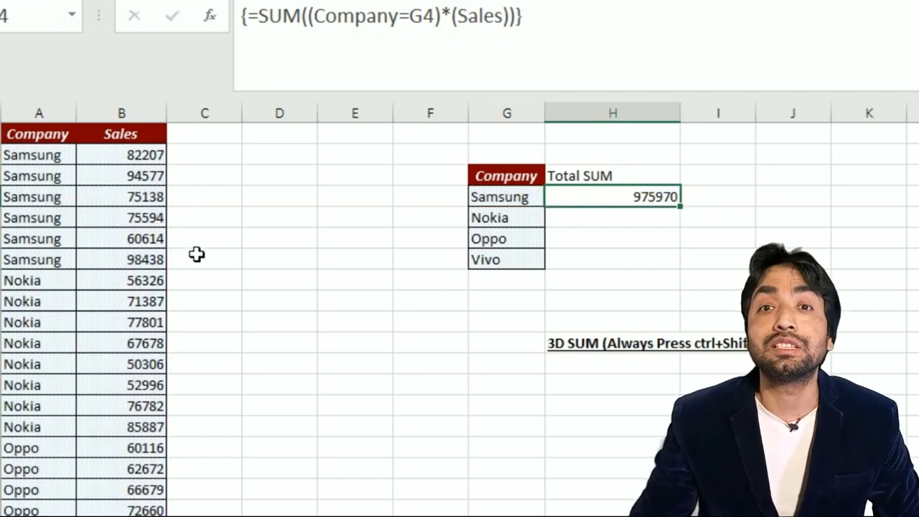
pyautogui.doubleClick(678, 206)
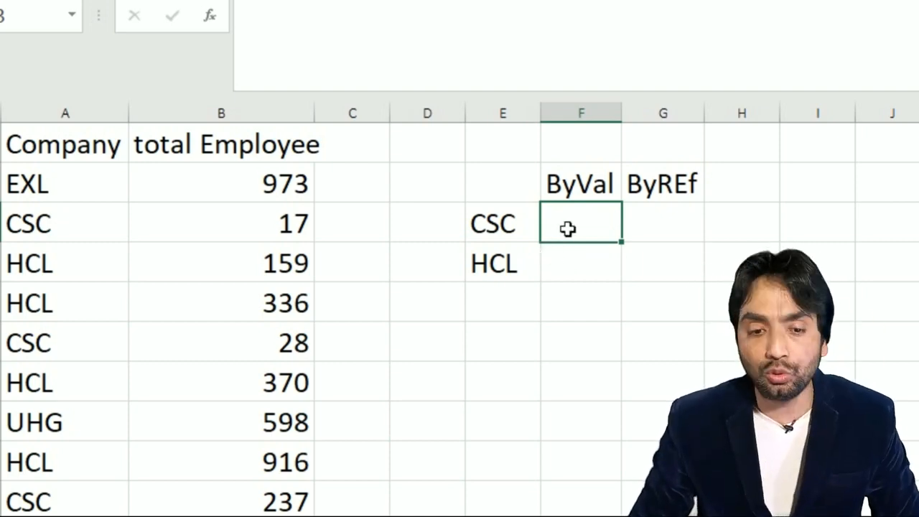
# Start a SUMIF formula in F3 under ByVal with the absolute range $A$2:$A$10 as its criteria range.
pyautogui.write('=sumi')
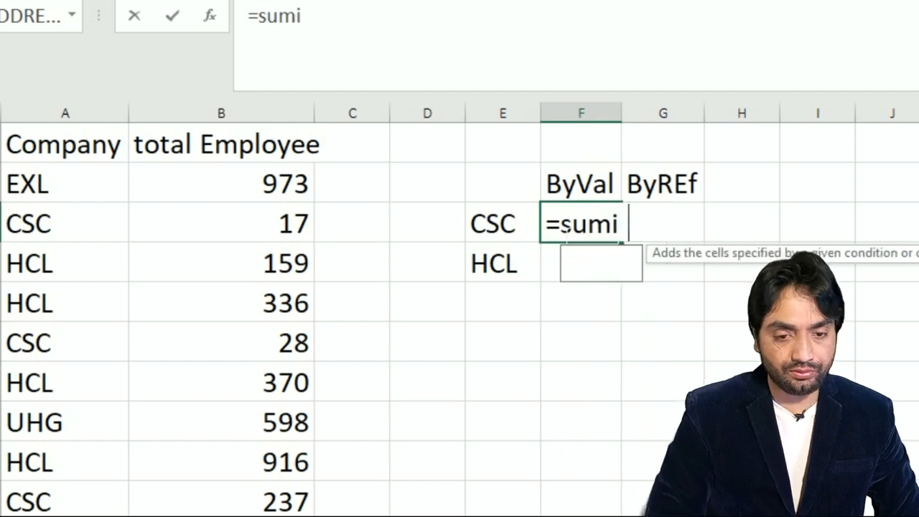
pyautogui.press('Tab')
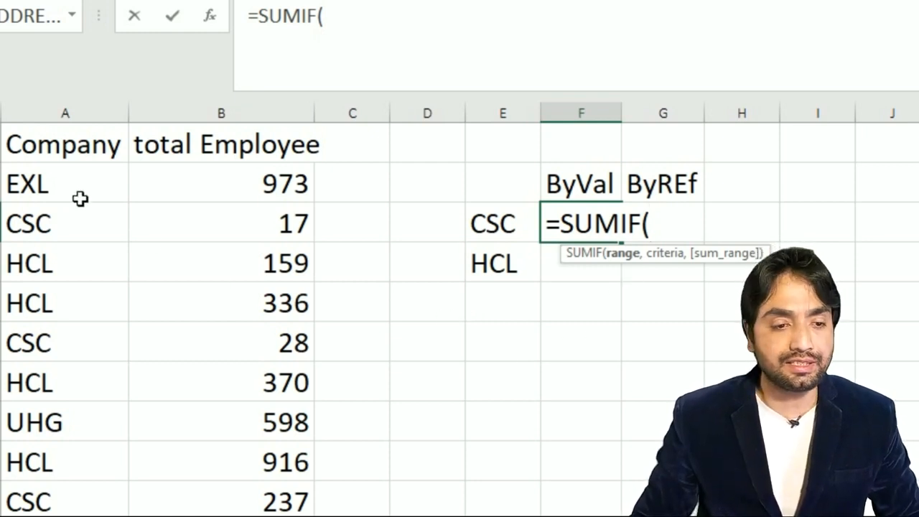
pyautogui.click(43, 187)
pyautogui.hotkey('ctrl', 'shift', 'Down')
pyautogui.press('F4')
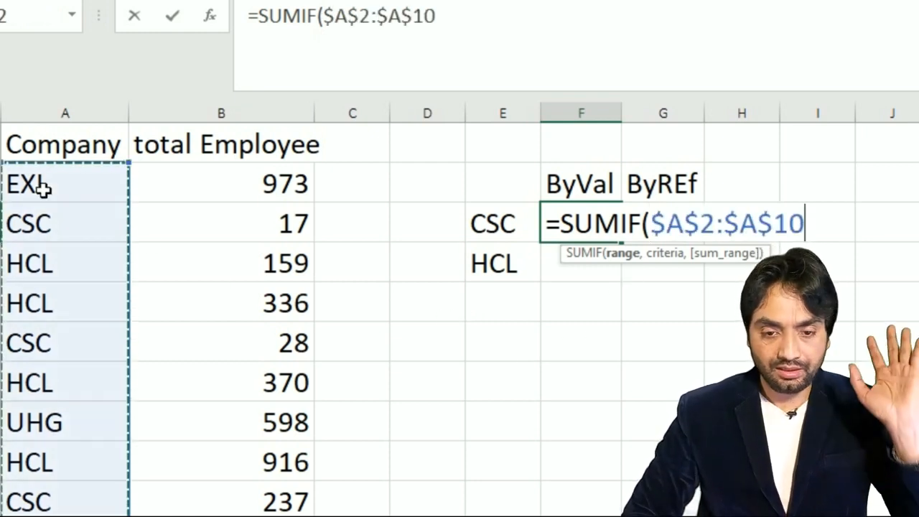
pyautogui.write(',')
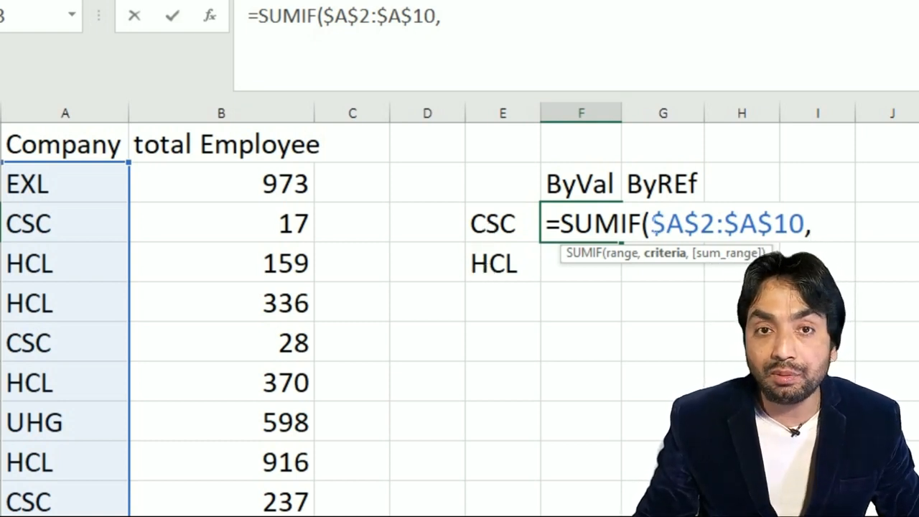
# Give the SUMIF the array constant {"CSC","HCL"} as its criteria.
pyautogui.write('{')
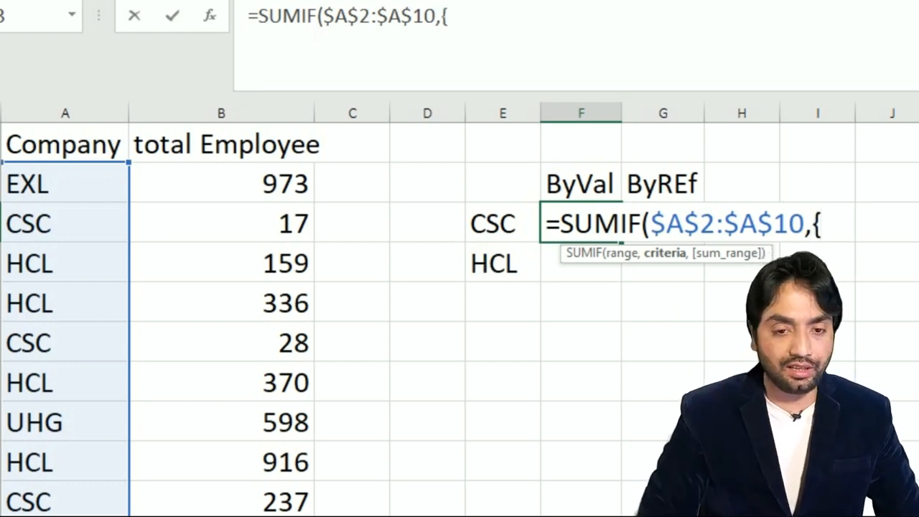
pyautogui.write('"CSC",')
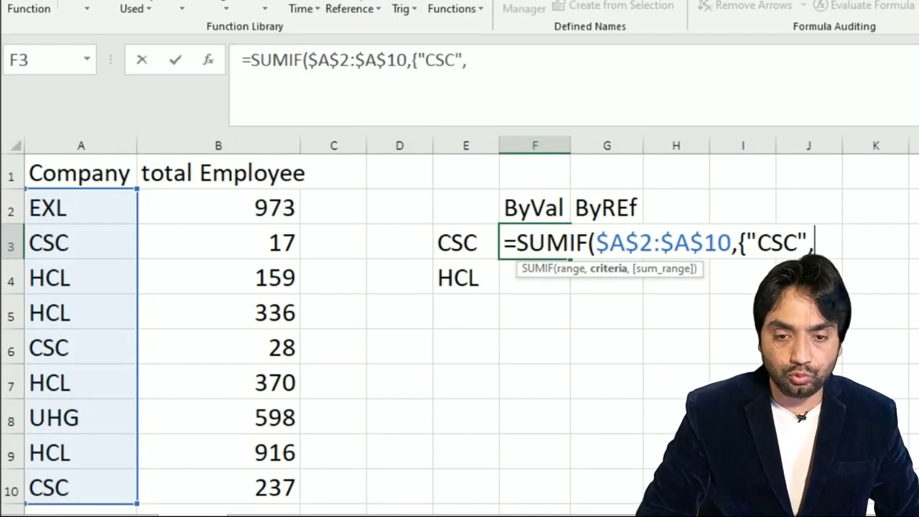
pyautogui.write('"HCL"}')
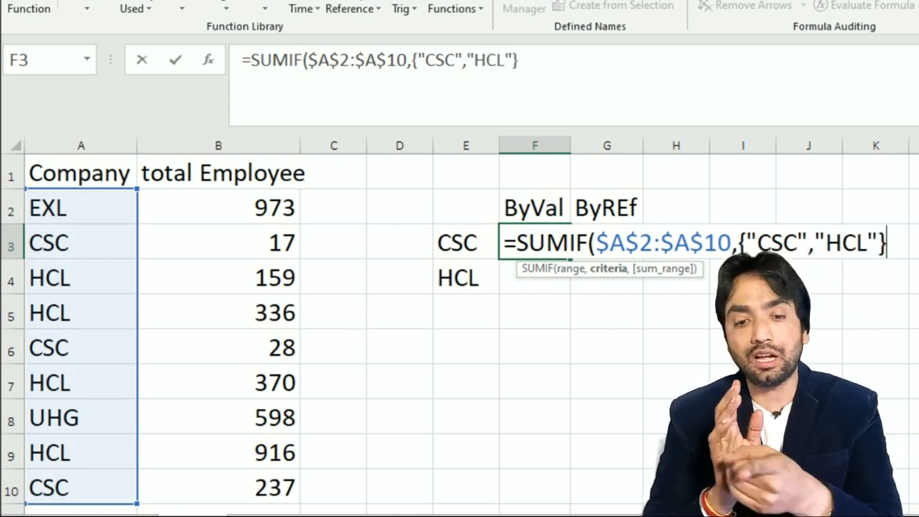
pyautogui.write(',')
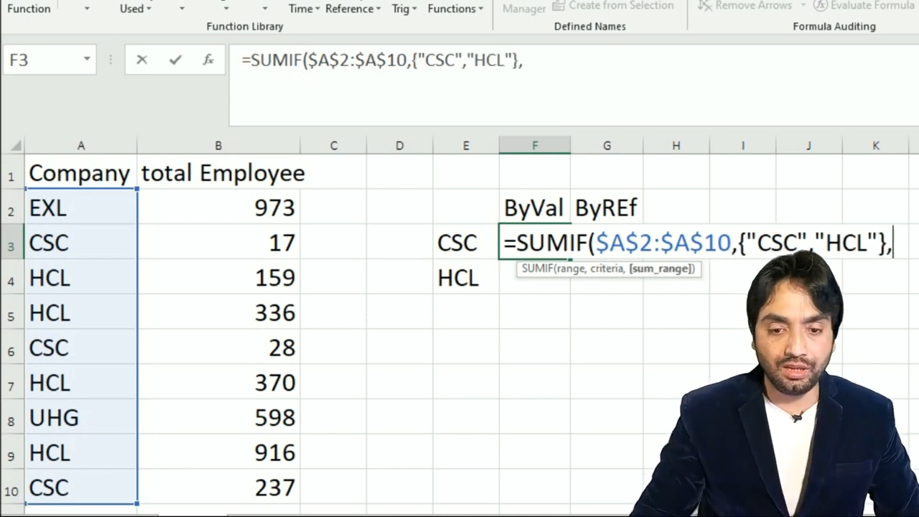
# Set the SUMIF's sum range to $B$2:$B$10 and enter the formula in F3 as an array formula.
pyautogui.click(86, 208)
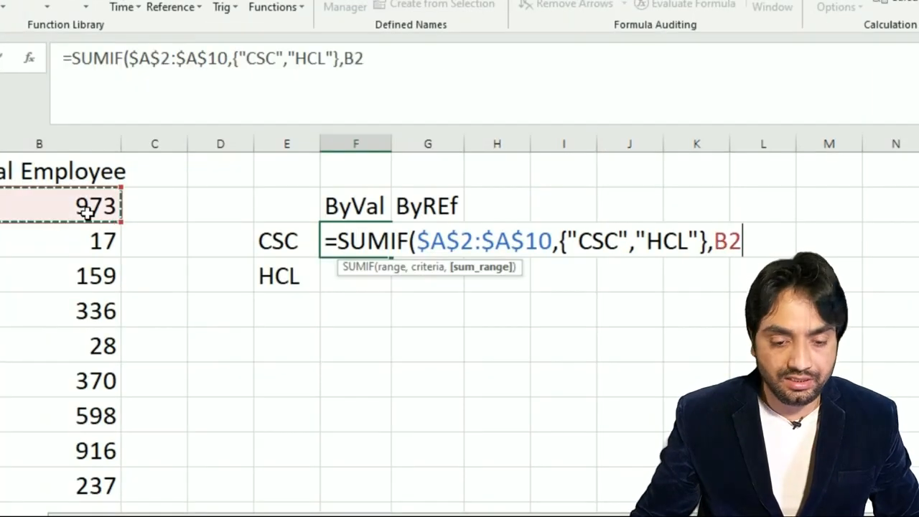
pyautogui.hotkey('ctrl', 'shift', 'Down')
pyautogui.press('F4')
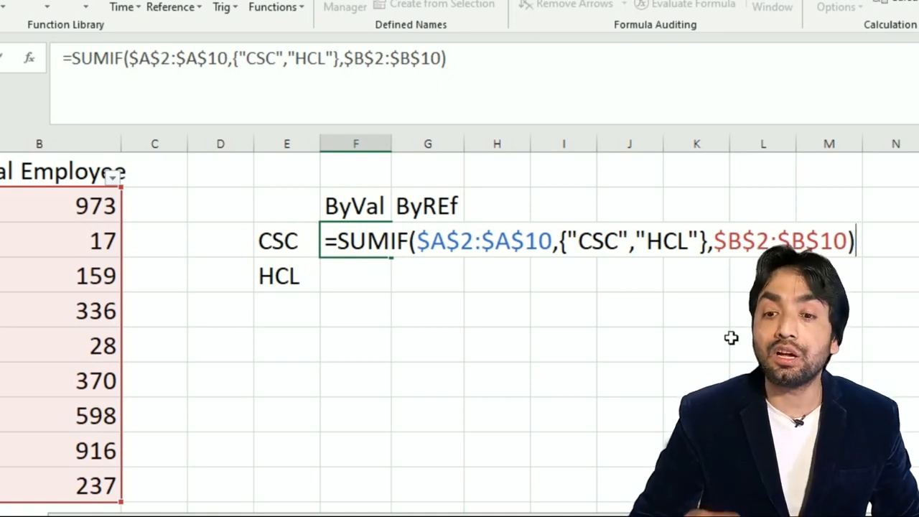
pyautogui.hotkey('ctrl', 'shift', 'Return')
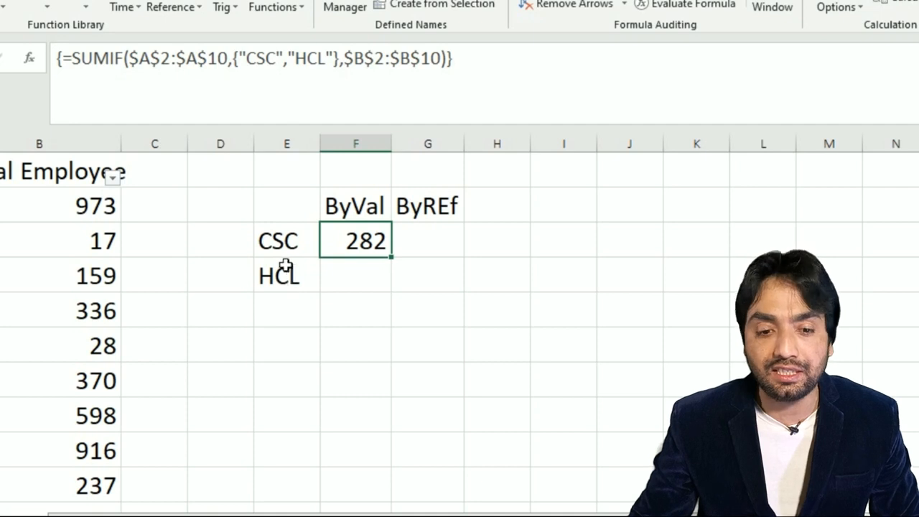
pyautogui.doubleClick(365, 241)
pyautogui.hotkey('ctrl', 'shift', 'Return')
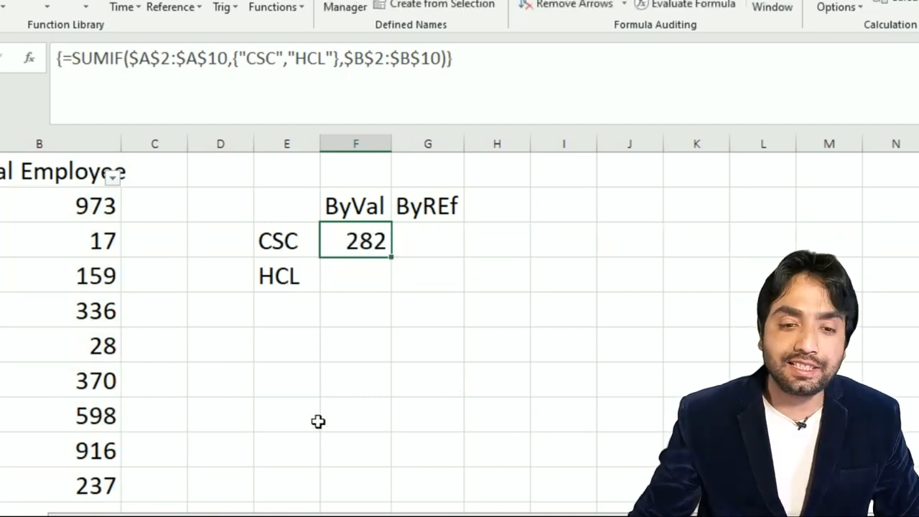
# Wrap the SUMIF in F3 inside a SUM function and enter it as an array formula.
pyautogui.doubleClick(349, 243)
pyautogui.click(338, 241)
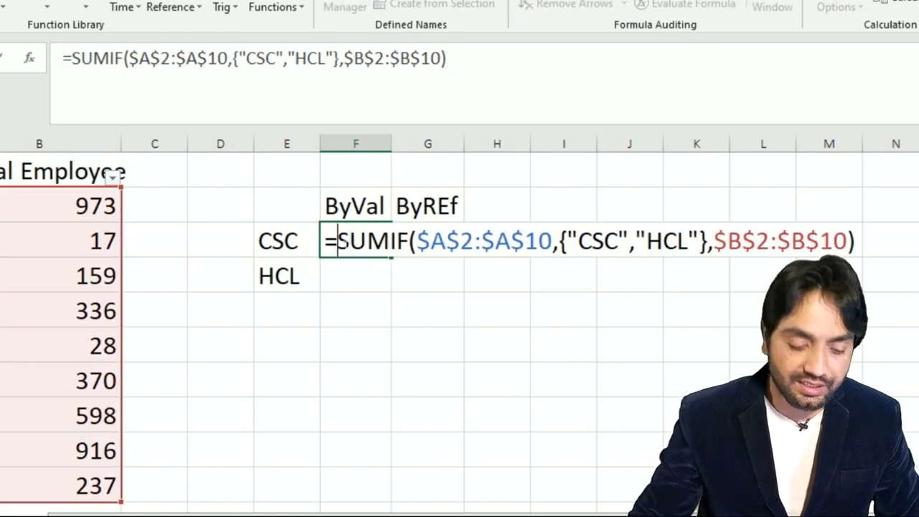
pyautogui.write('SUM(')
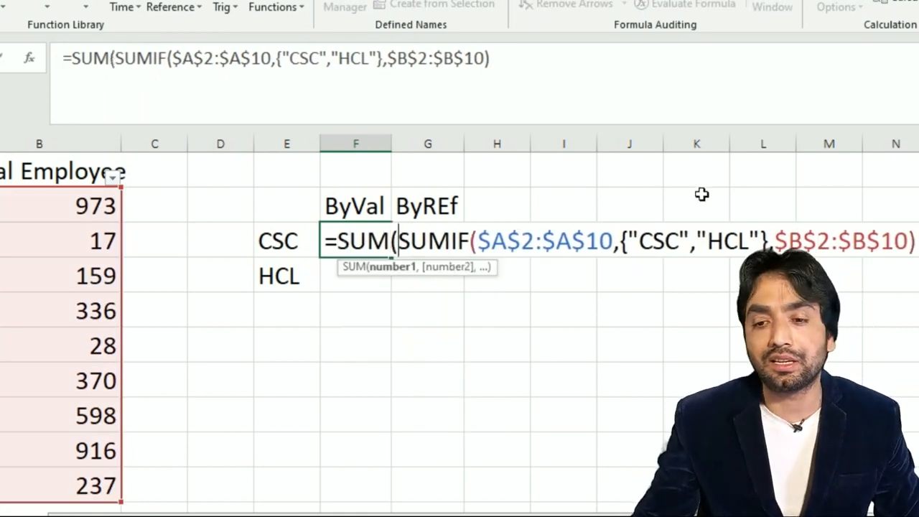
pyautogui.press('End')
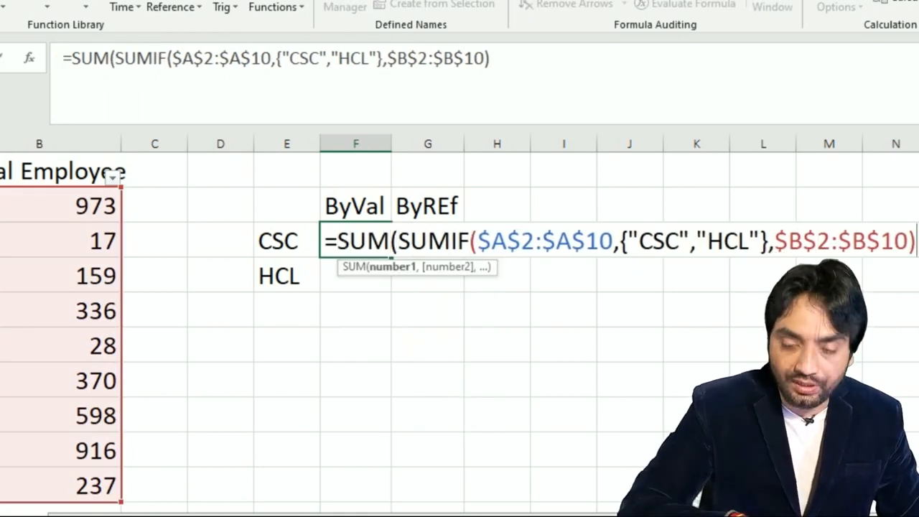
pyautogui.write(')')
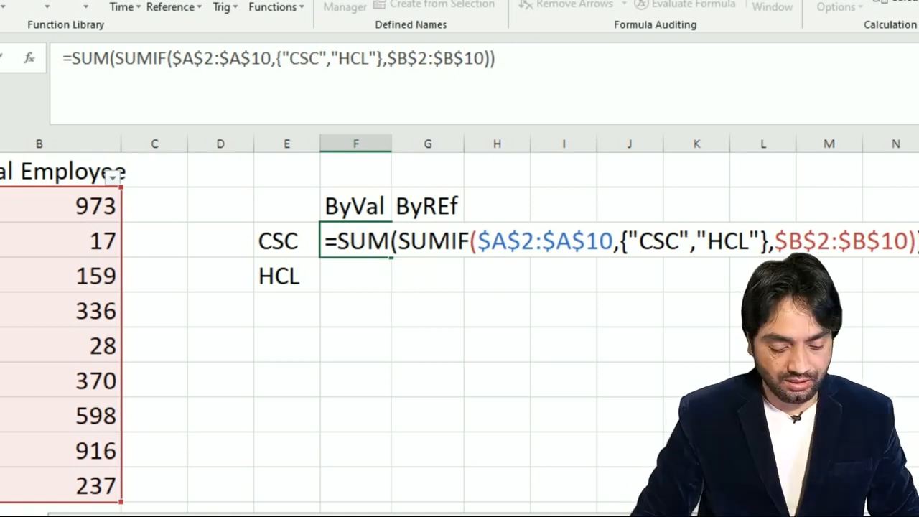
pyautogui.hotkey('ctrl', 'shift', 'Return')
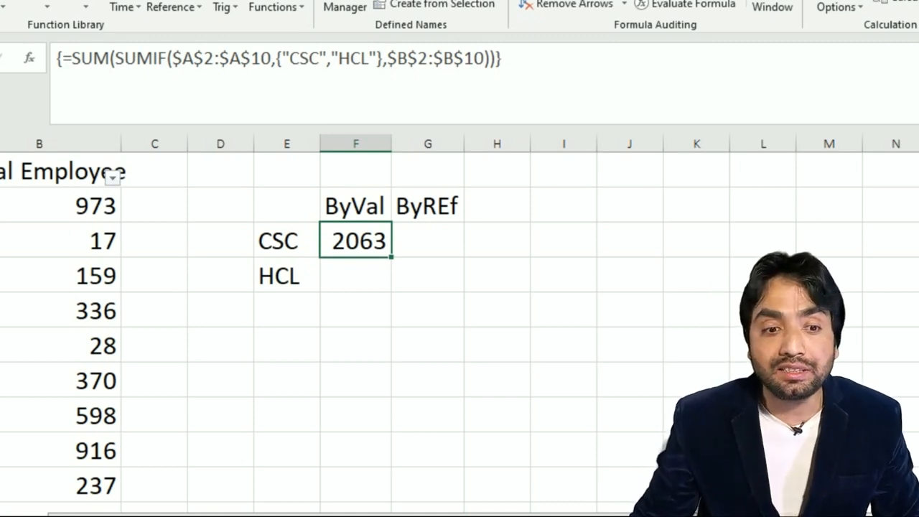
# Review the array constant "CSC","HCL" inside F3's formula and re-enter it as an array formula.
pyautogui.doubleClick(340, 240)
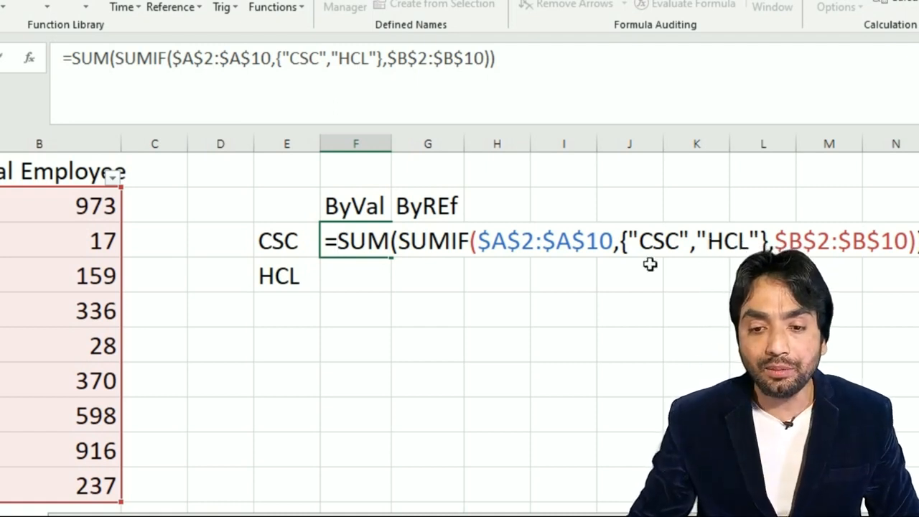
pyautogui.moveTo(638, 240); pyautogui.dragTo(749, 240)
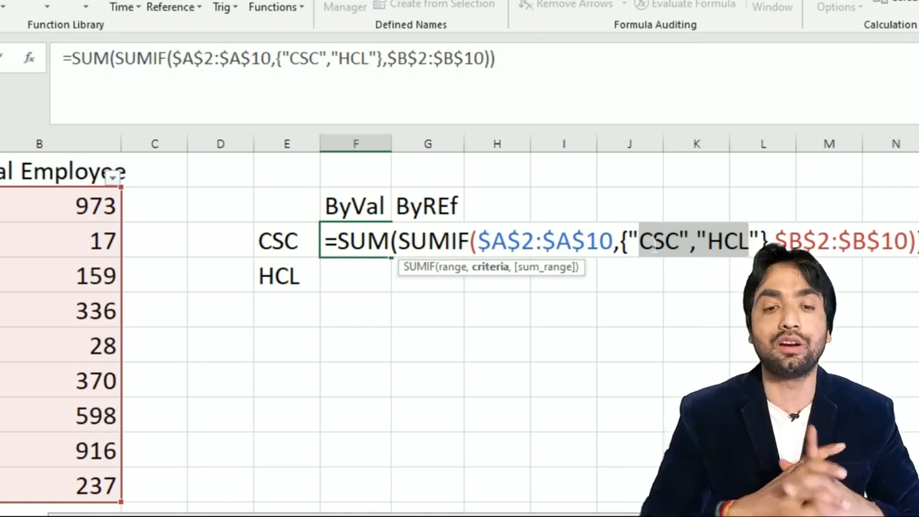
pyautogui.hotkey('ctrl', 'shift', 'Return')
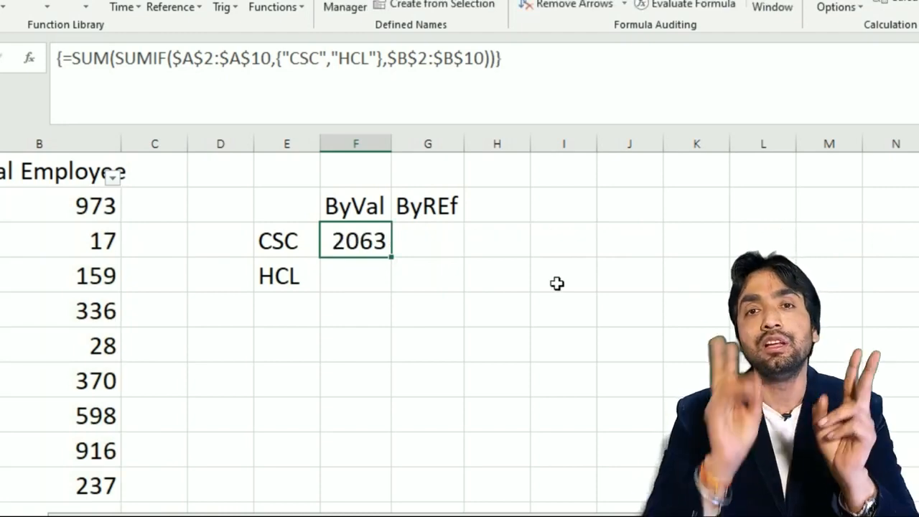
# Start a SUMIF formula in G3 under ByREf with the absolute range $A$2:$A$10 as its criteria range.
pyautogui.press('Right')
pyautogui.write('=SUMIF(')
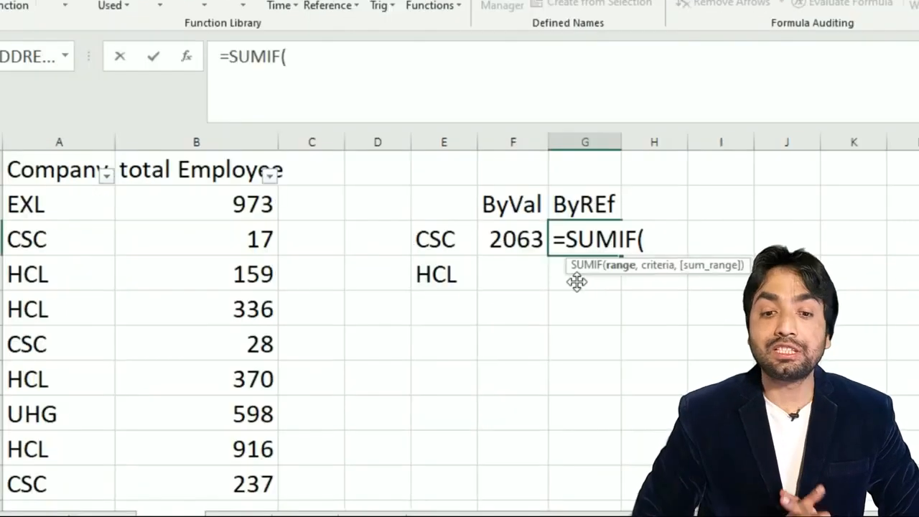
pyautogui.click(47, 200)
pyautogui.hotkey('ctrl', 'shift', 'Down')
pyautogui.press('F4')
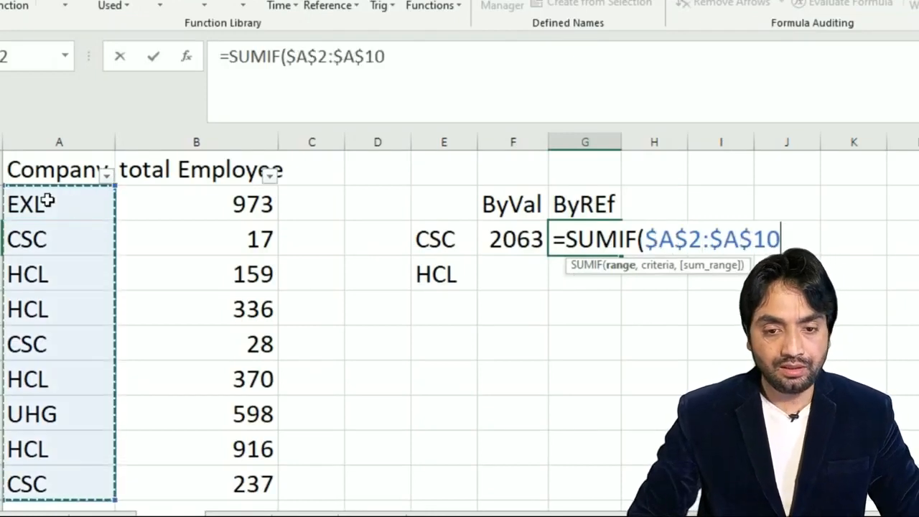
pyautogui.write(',')
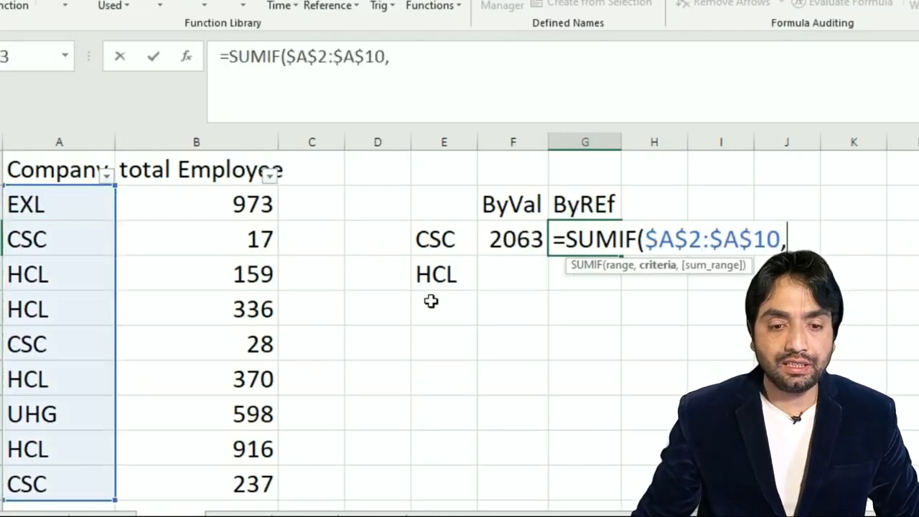
# Give G3's SUMIF the criteria E3:E4 and the sum range $B$2:$B$10, and enter it as a regular formula.
pyautogui.moveTo(434, 240); pyautogui.dragTo(440, 273)
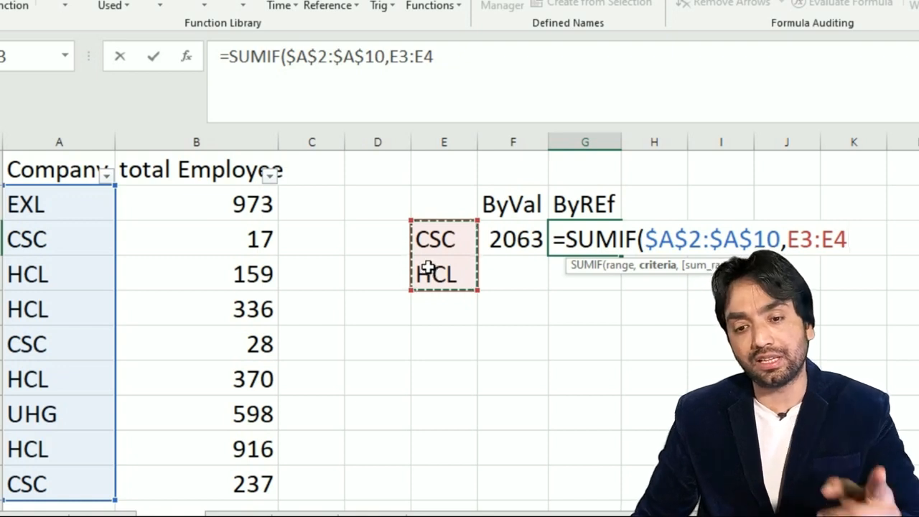
pyautogui.write(',')
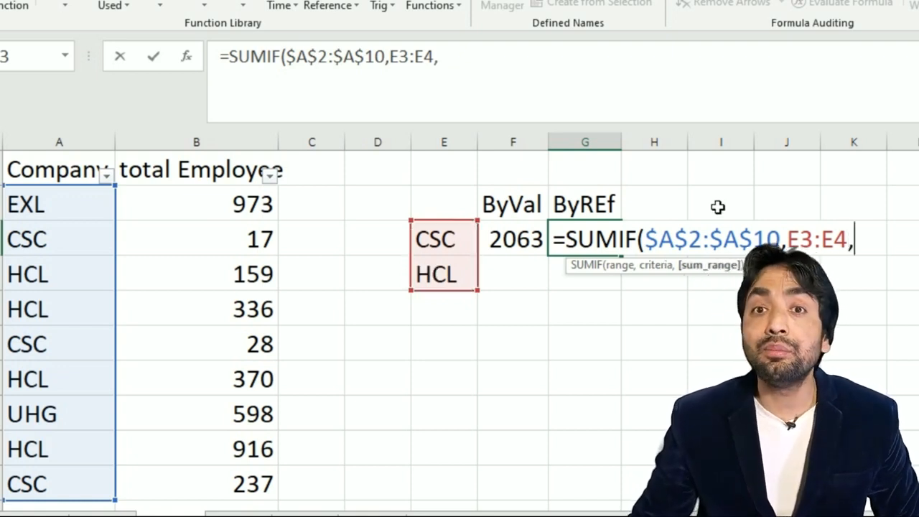
pyautogui.click(252, 204)
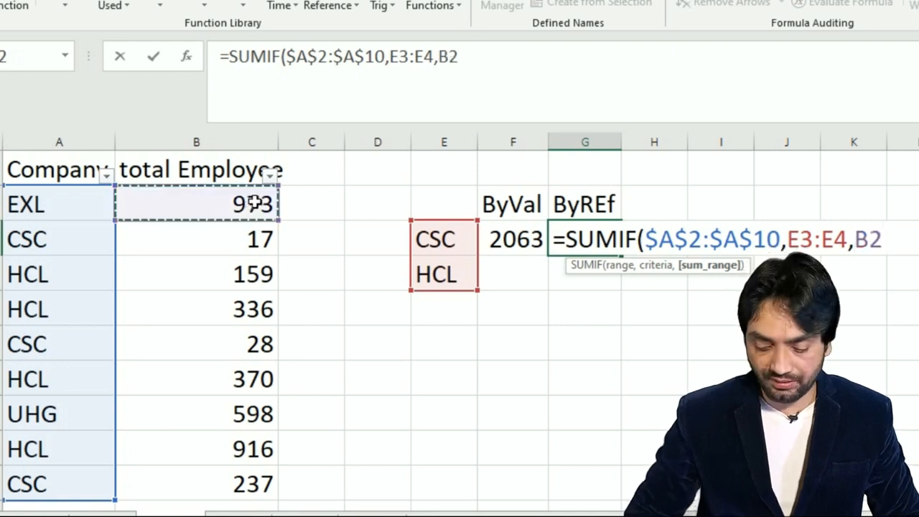
pyautogui.hotkey('ctrl', 'shift', 'Down')
pyautogui.press('F4')
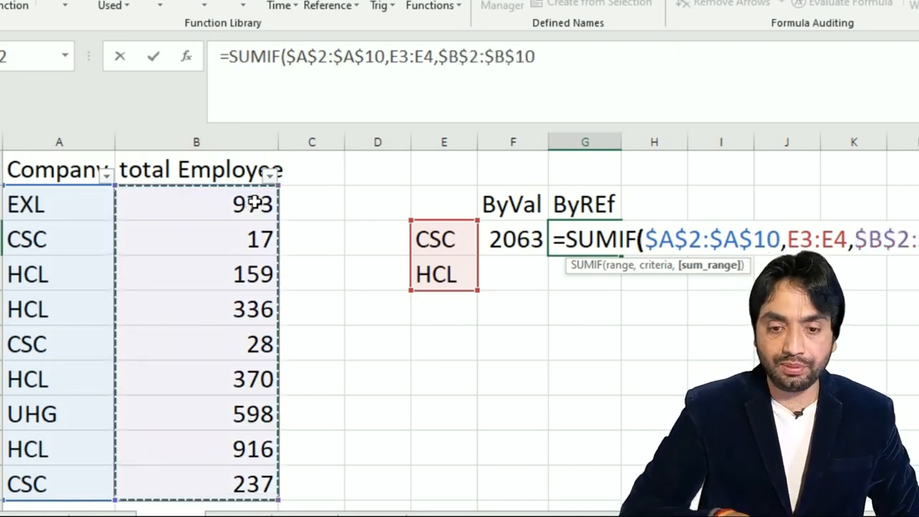
pyautogui.write(')')
pyautogui.press('Return')
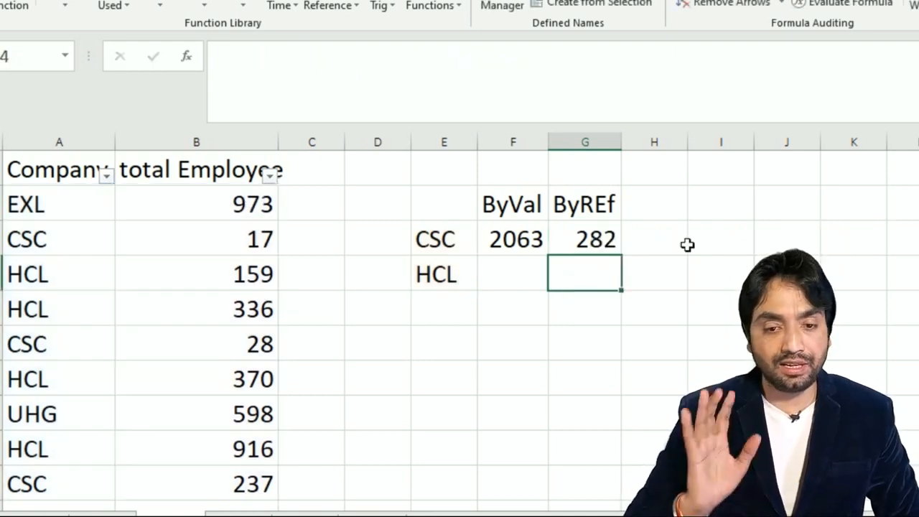
# Wrap the SUMIF in G3 inside a SUM function and enter it as an array formula.
pyautogui.doubleClick(590, 238)
pyautogui.click(574, 239)
pyautogui.write('SUM(SUMIF($A$2:$A$10,E3:E4,$B$2:$B$10')
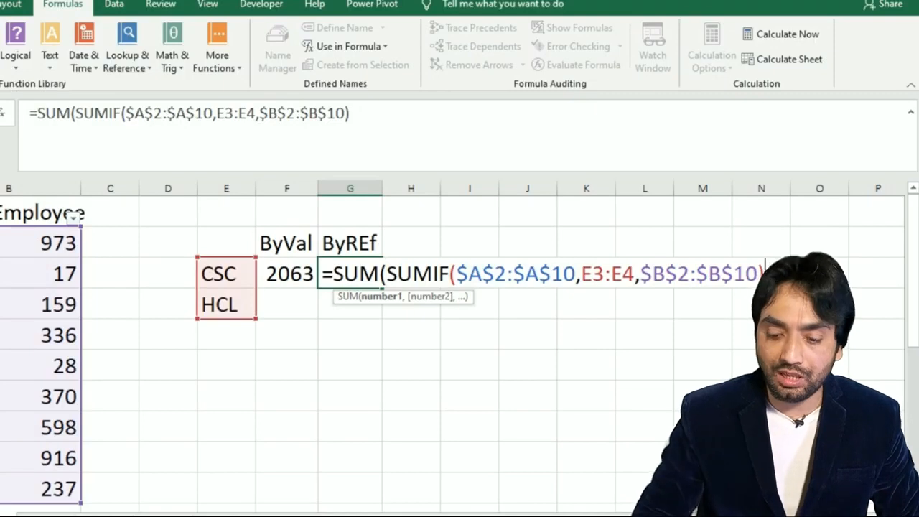
pyautogui.press('Return')
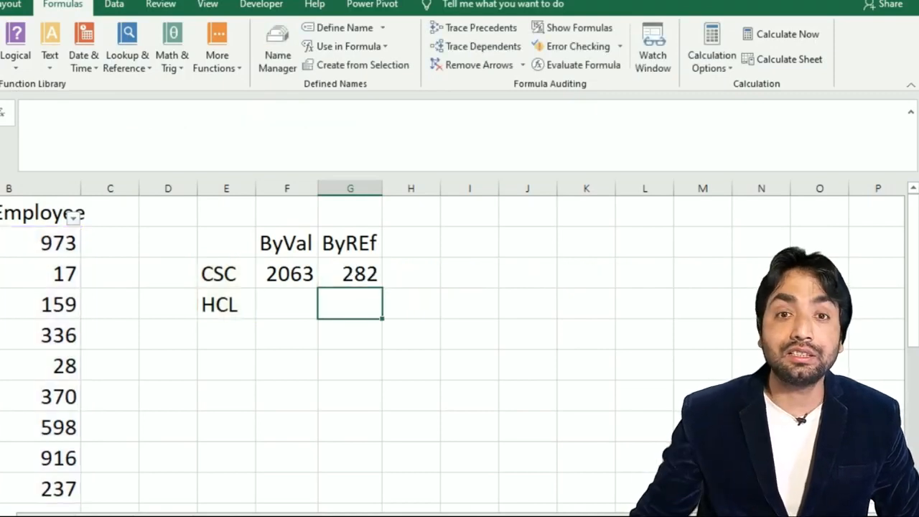
pyautogui.click(338, 281)
pyautogui.doubleClick(336, 277)
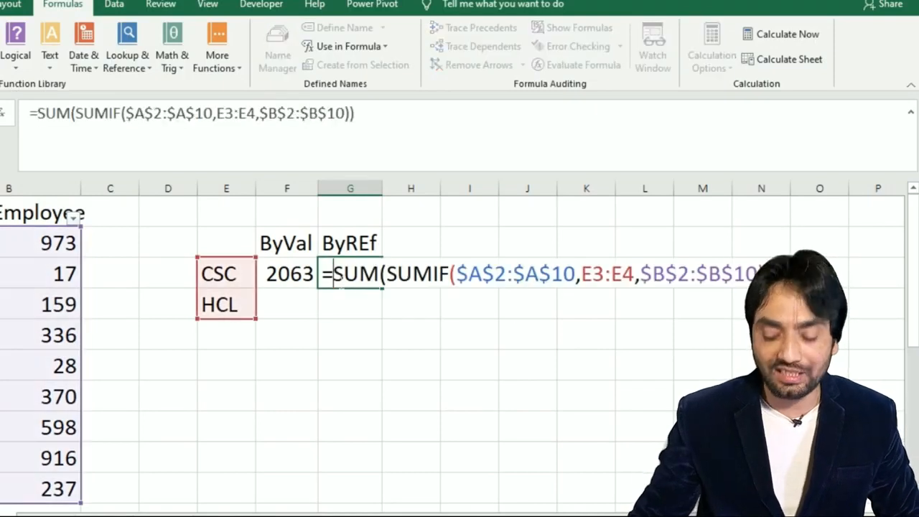
pyautogui.hotkey('ctrl', 'shift', 'Return')
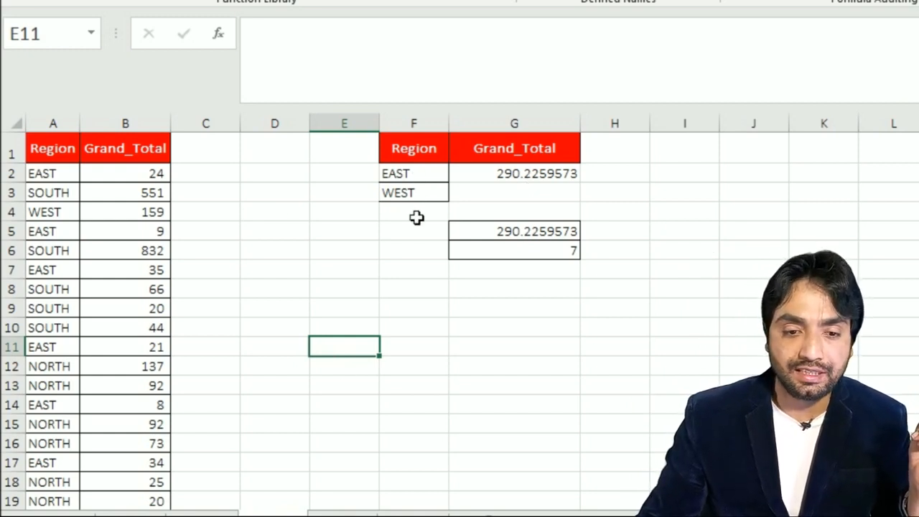
# Examine the SUMIF and COUNTIF array formulas in G2, G5 and G6 of the Region and Grand_Total sheet.
pyautogui.doubleClick(523, 175)
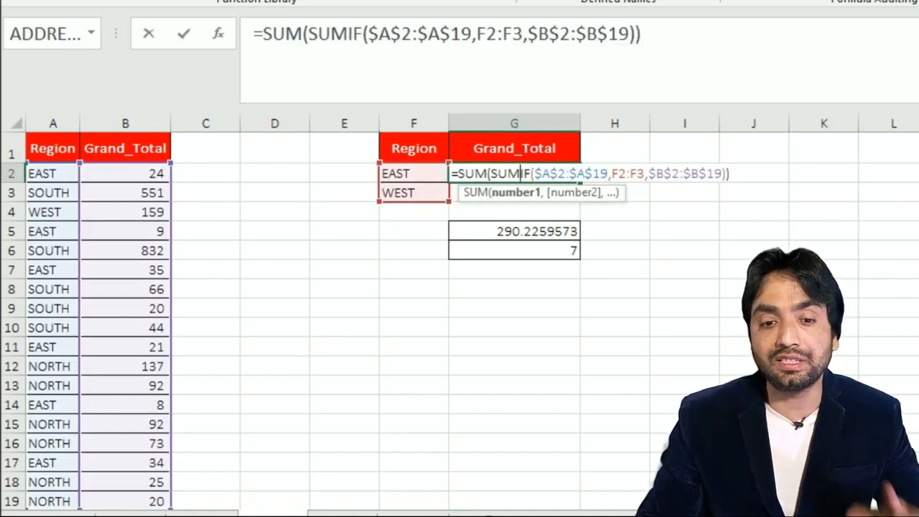
pyautogui.press('Escape')
pyautogui.click(524, 239)
pyautogui.doubleClick(520, 231)
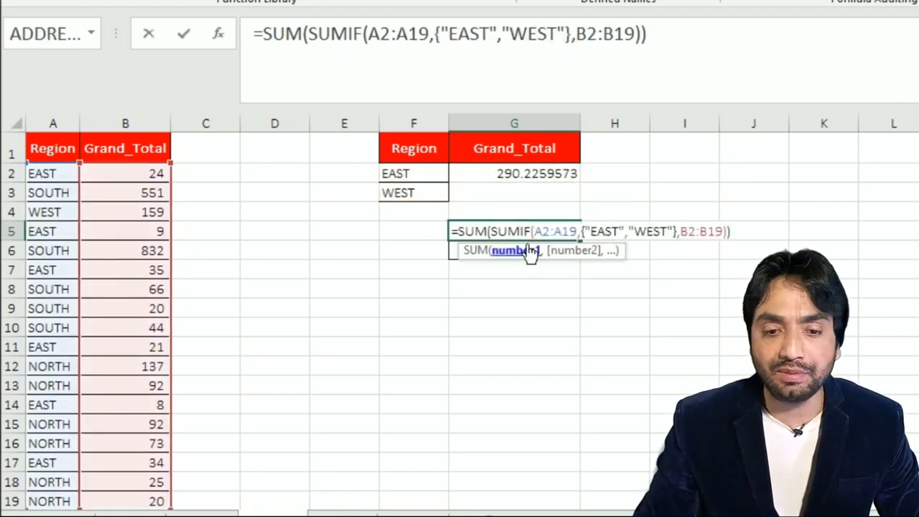
pyautogui.hotkey('ctrl', 'shift', 'Return')
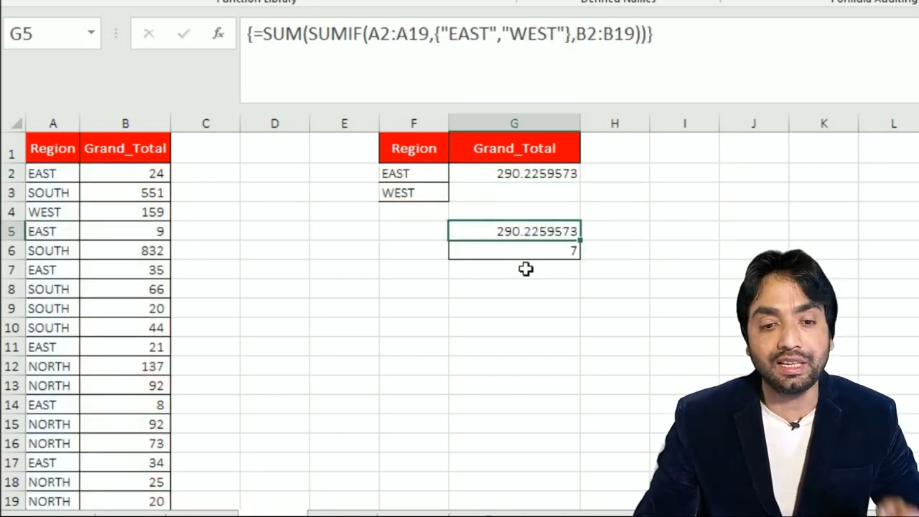
pyautogui.click(529, 257)
pyautogui.doubleClick(529, 257)
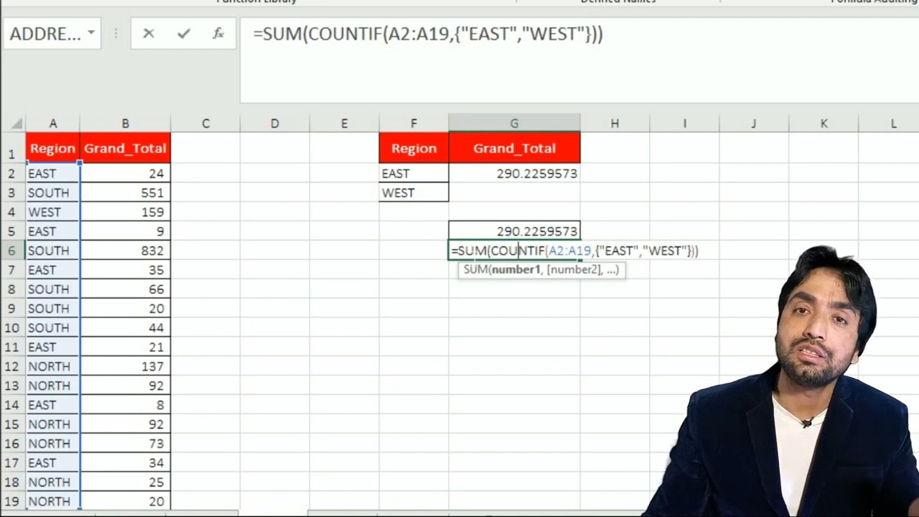
pyautogui.moveTo(604, 251); pyautogui.dragTo(696, 251)
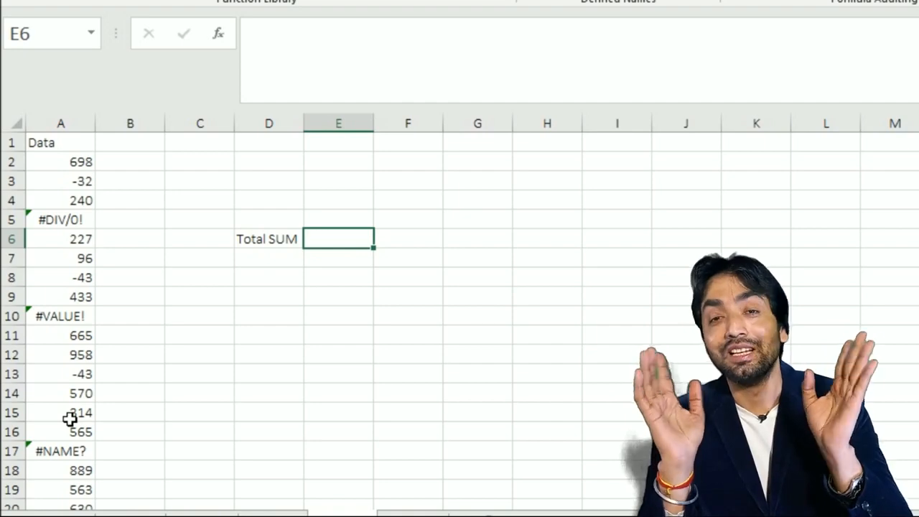
# Try to total the Data column with =SUM(A2:A25) in E6 beside Total SUM.
pyautogui.write('=SUM(')
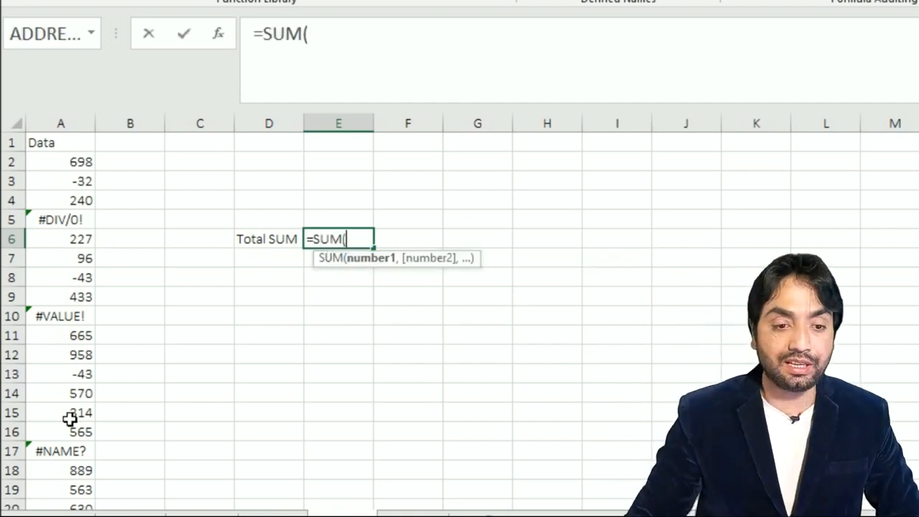
pyautogui.click(75, 168)
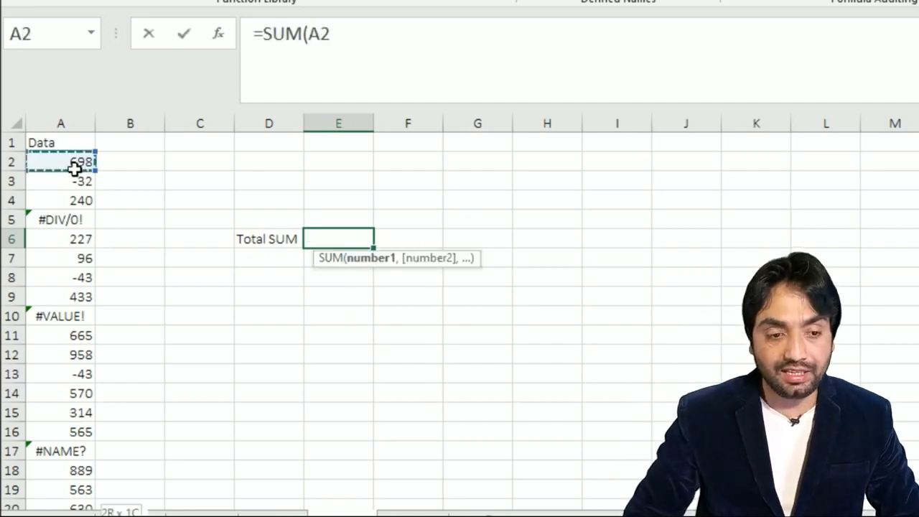
pyautogui.hotkey('ctrl', 'shift', 'Down')
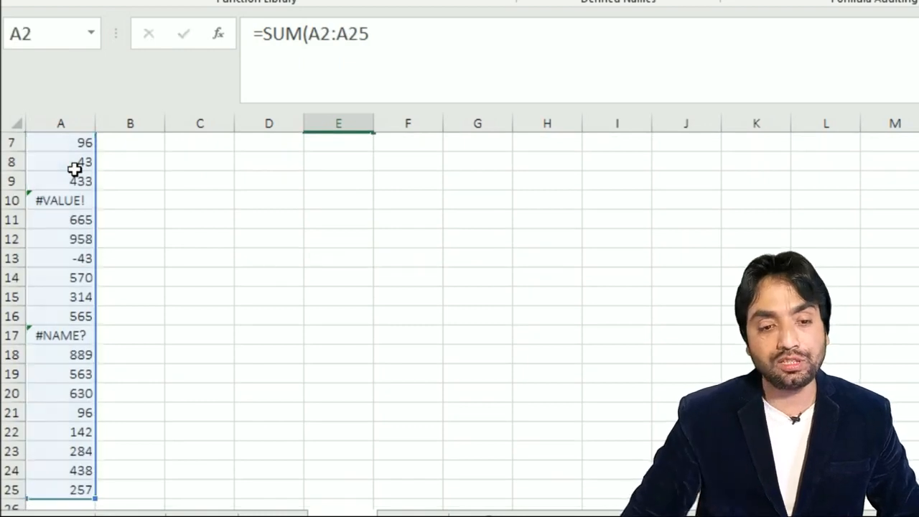
pyautogui.press('Return')
pyautogui.press('Up')
pyautogui.press('Up')
pyautogui.press('Up')
pyautogui.press('Up')
pyautogui.press('Down')
pyautogui.press('Down')
pyautogui.press('Down')
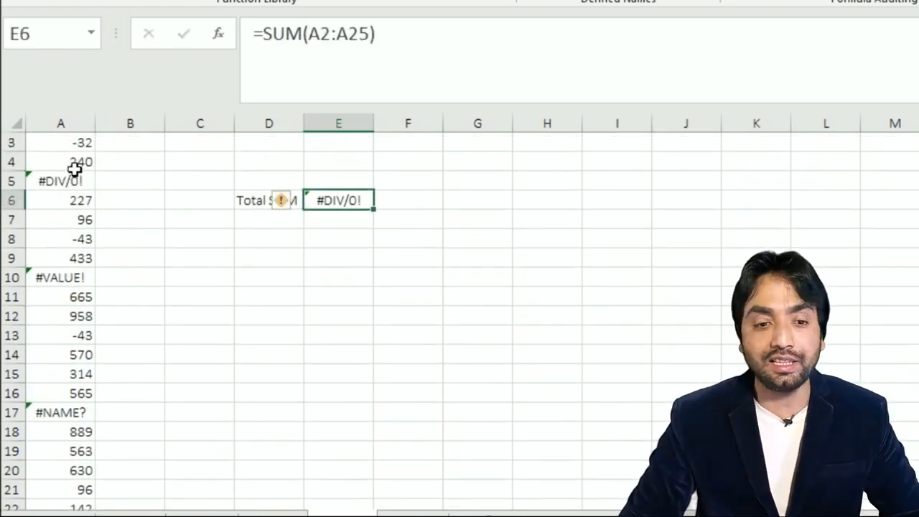
# Clear the SUM formula from E6 and return to that cell.
pyautogui.press('Delete')
pyautogui.press('Up')
pyautogui.press('Up')
pyautogui.press('Up')
pyautogui.press('Up')
pyautogui.press('Up')
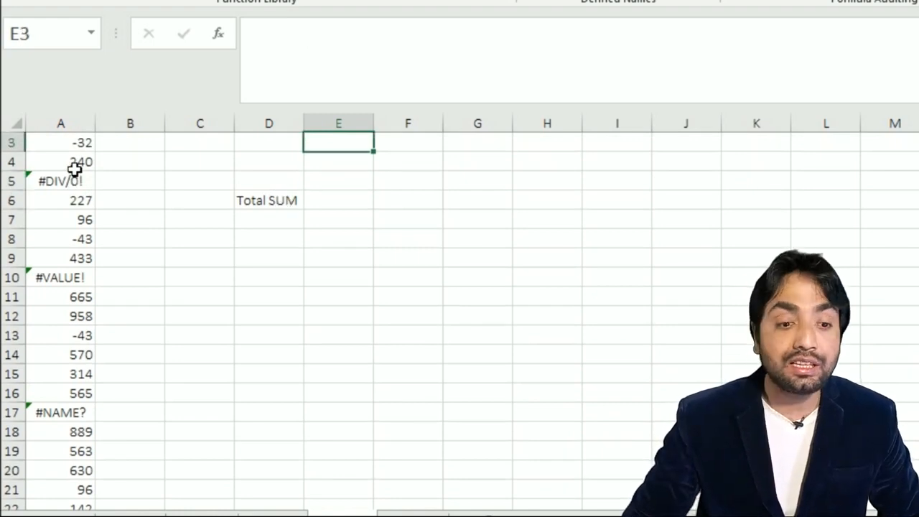
pyautogui.press('Down')
pyautogui.press('Down')
pyautogui.press('Down')
pyautogui.press('Down')
pyautogui.press('Down')
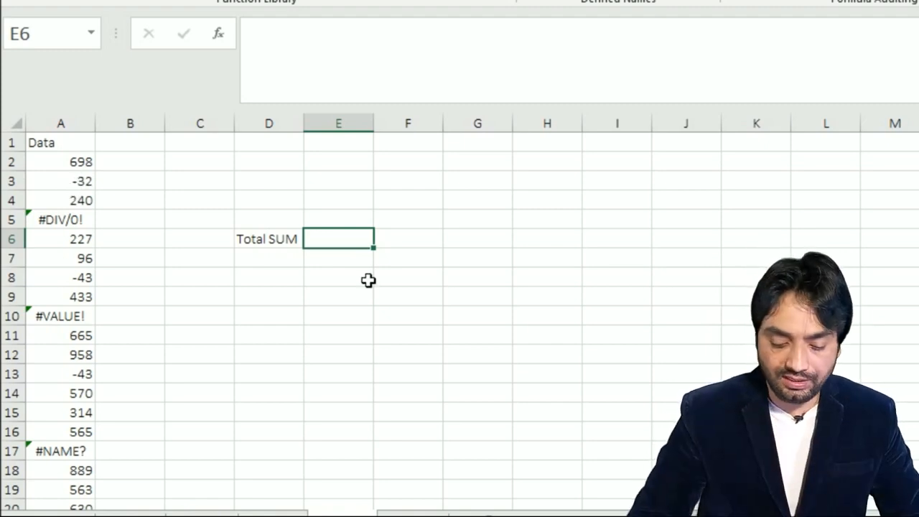
# Enter =SUMIF($A$2:$A$25,">-9E+307",$A$2:$A$25) in E6 to total the Data column while ignoring its error values.
pyautogui.write('=sum')
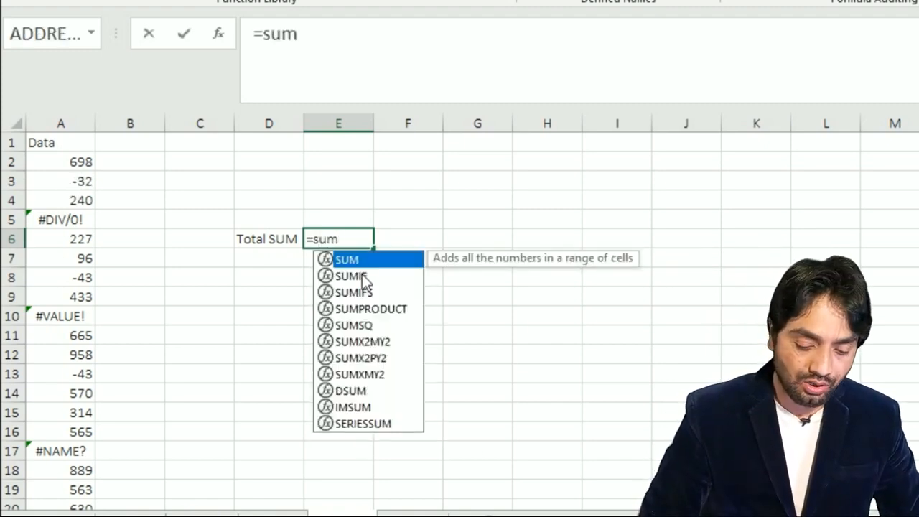
pyautogui.write('if')
pyautogui.press('Tab')
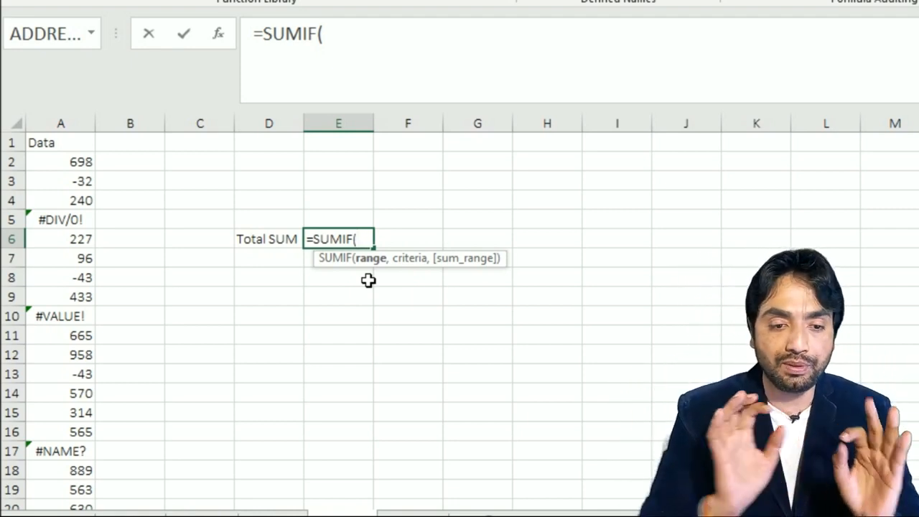
pyautogui.click(47, 164)
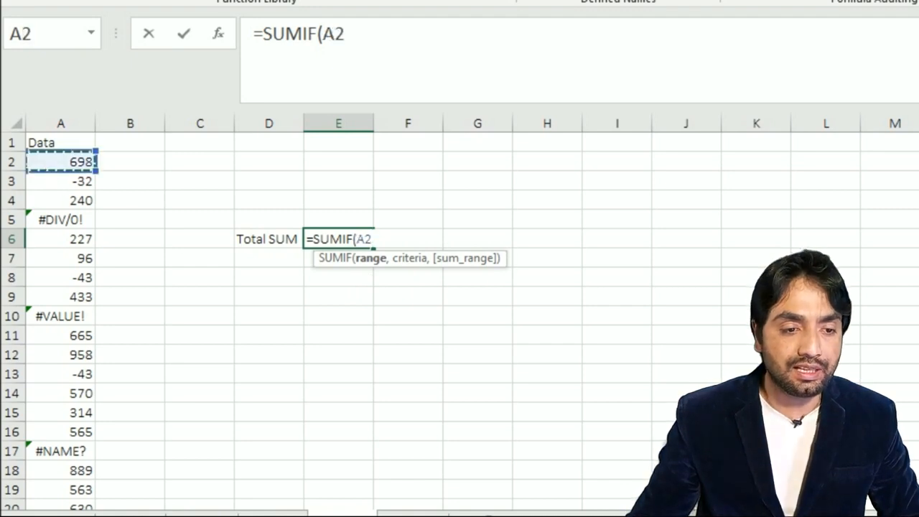
pyautogui.hotkey('ctrl', 'shift', 'Down')
pyautogui.press('F4')
pyautogui.write(',')
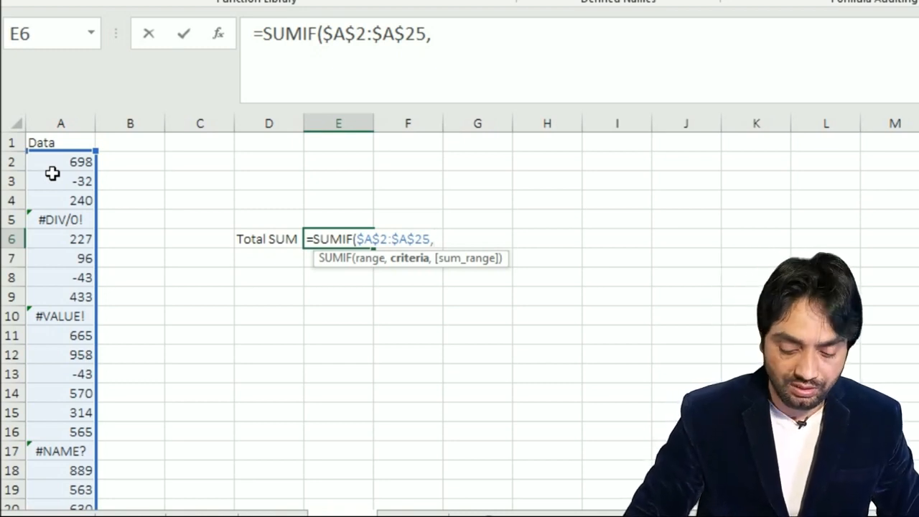
pyautogui.write('">-')
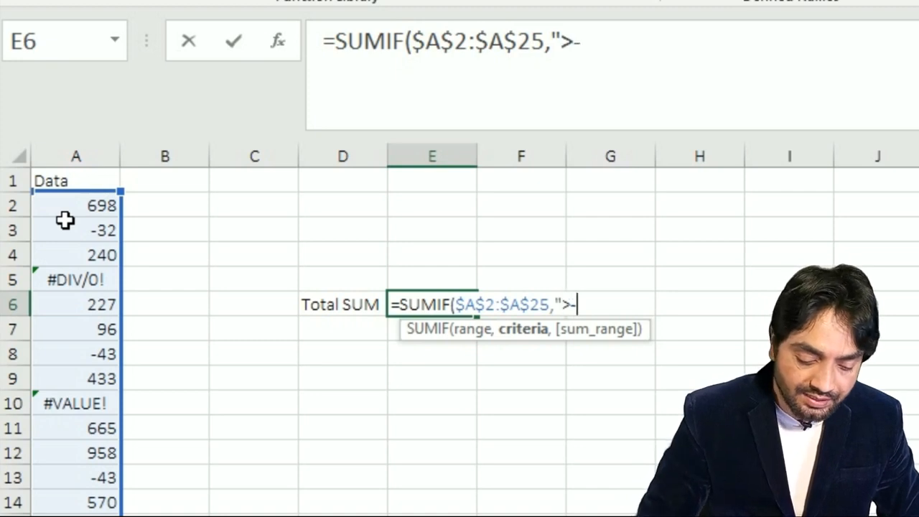
pyautogui.write('9E+307')
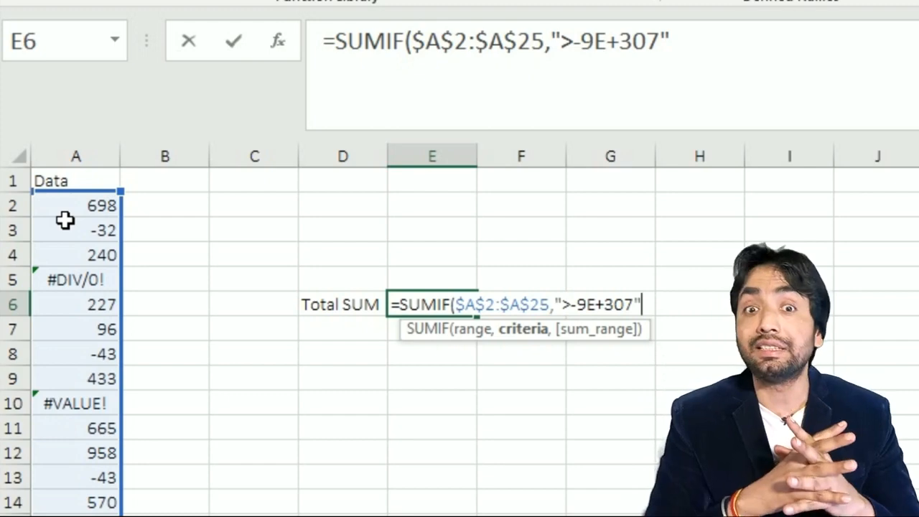
pyautogui.write(',')
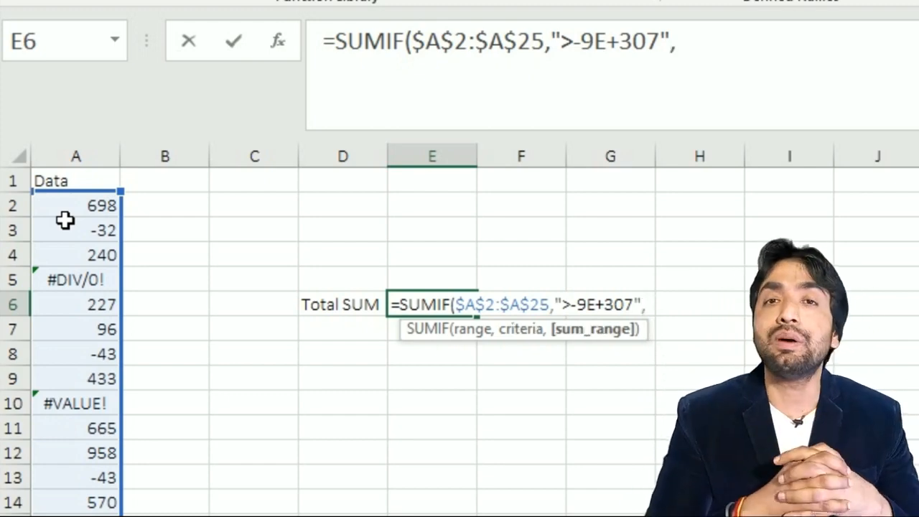
pyautogui.click(65, 221)
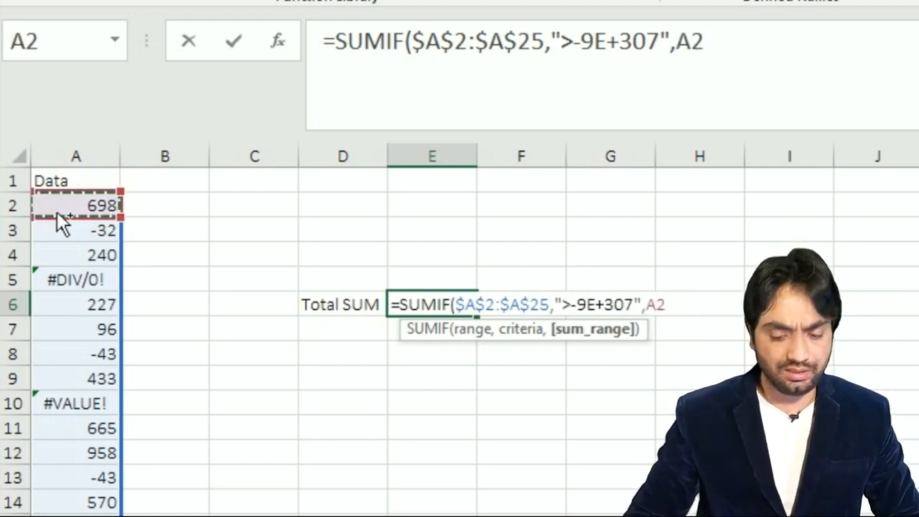
pyautogui.hotkey('ctrl', 'shift', 'Down')
pyautogui.press('F4')
pyautogui.write(')')
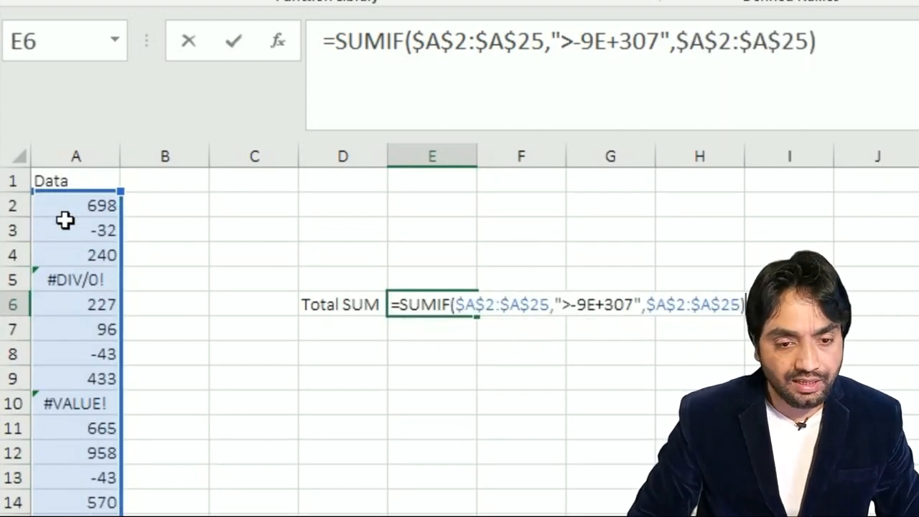
pyautogui.press('Return')
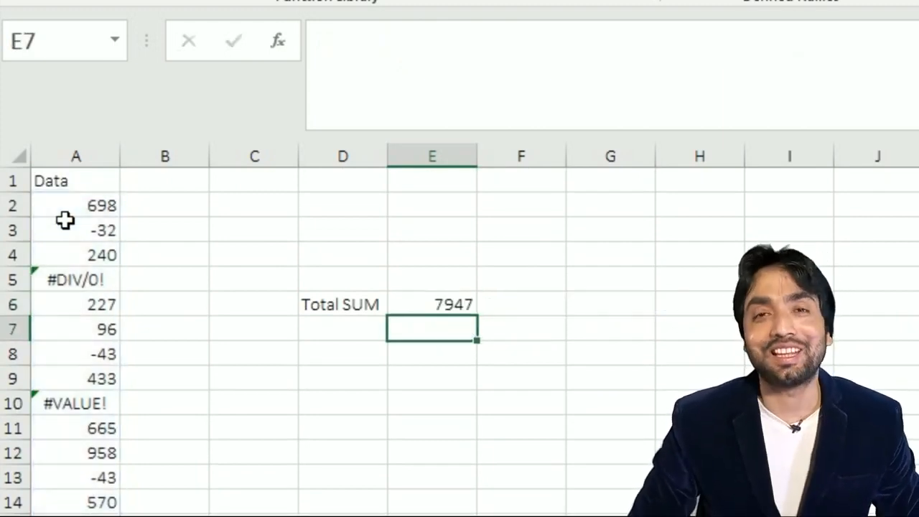
# Review the SUMIF formula and its referenced ranges in E6, leaving the formula as entered.
pyautogui.click(468, 307)
pyautogui.doubleClick(468, 308)
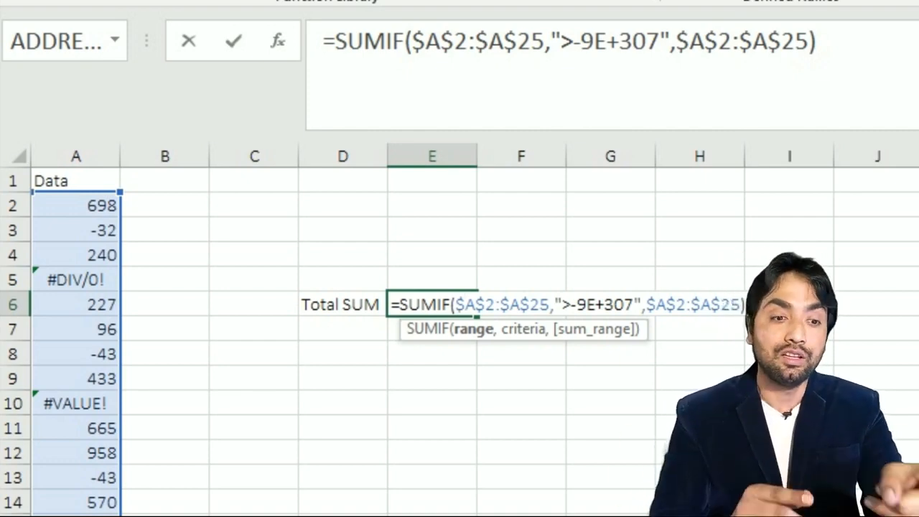
pyautogui.hotkey('ctrl', 'Return')
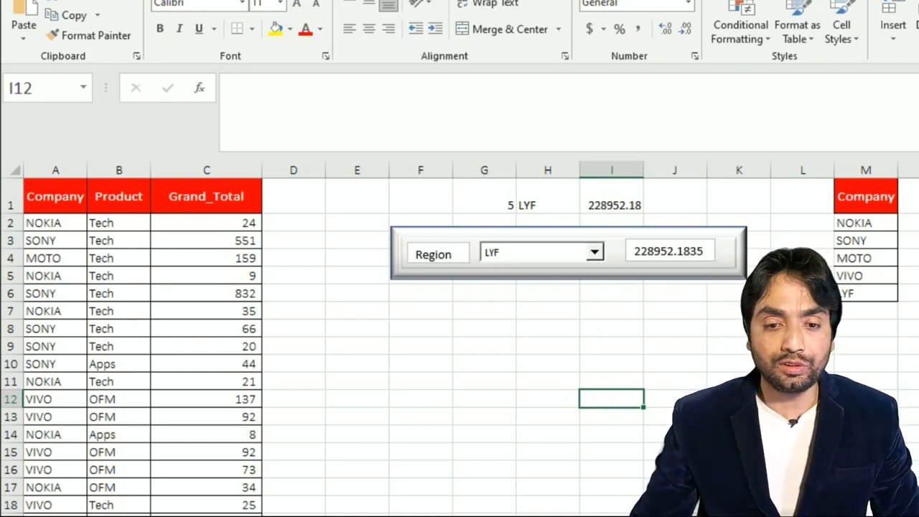
# Test the finished Region selector by choosing NOKIA, SONY, MOTO, SONY and MOTO to compare their totals.
pyautogui.click(594, 251)
pyautogui.click(548, 278)
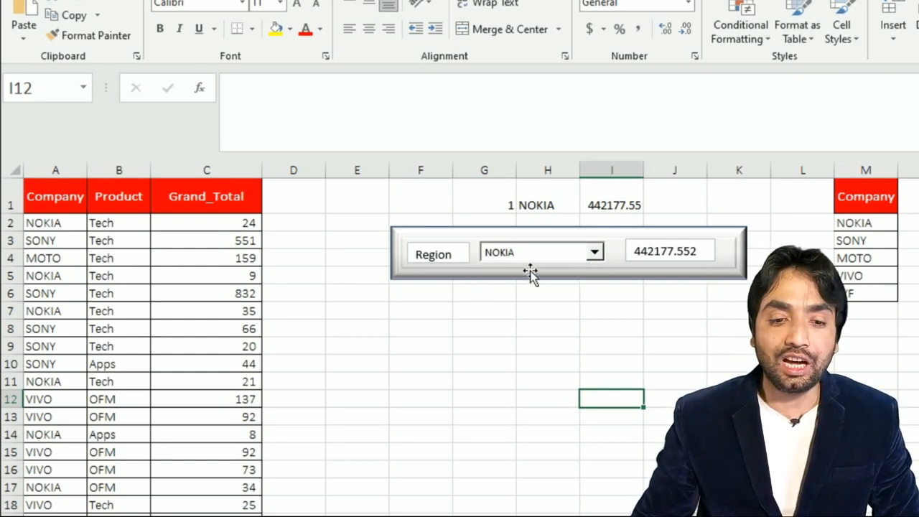
pyautogui.click(596, 254)
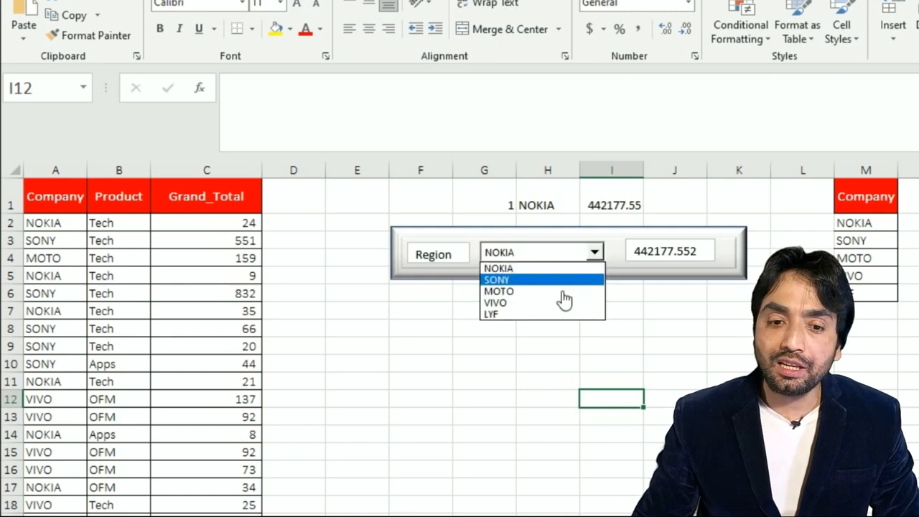
pyautogui.click(517, 282)
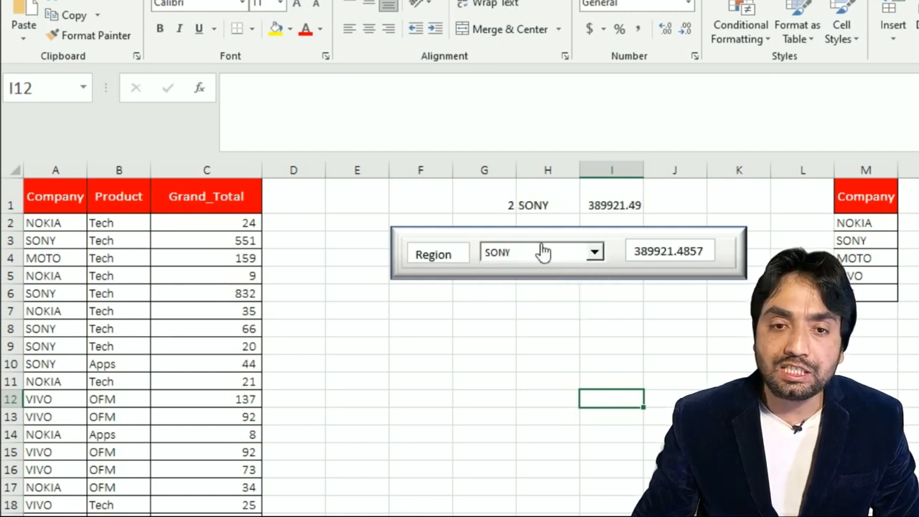
pyautogui.click(593, 252)
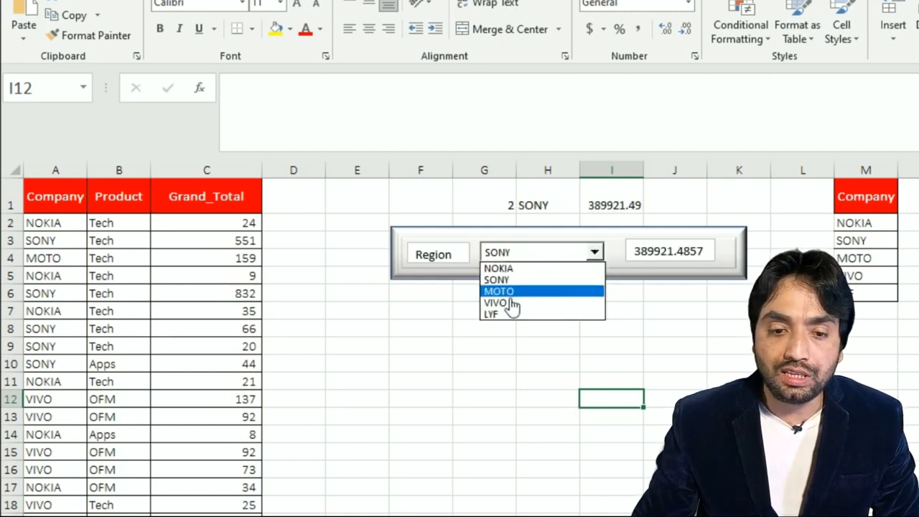
pyautogui.click(506, 290)
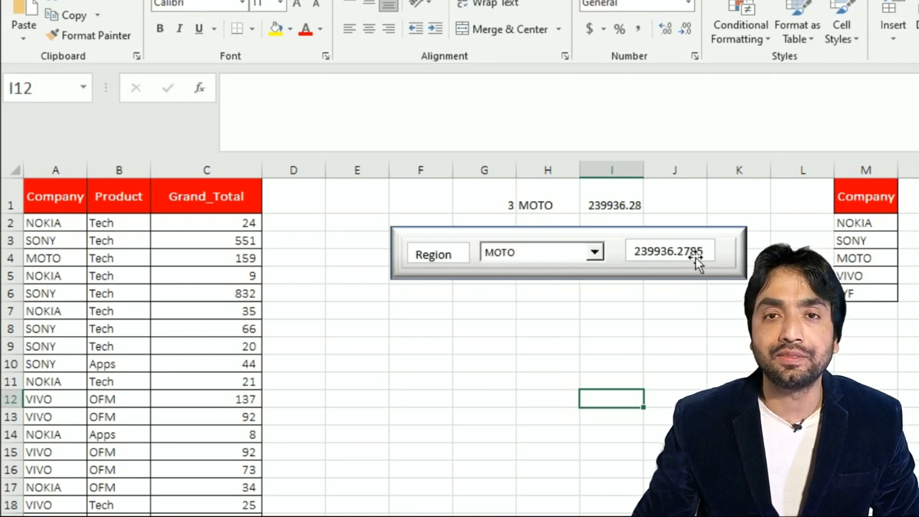
pyautogui.click(596, 252)
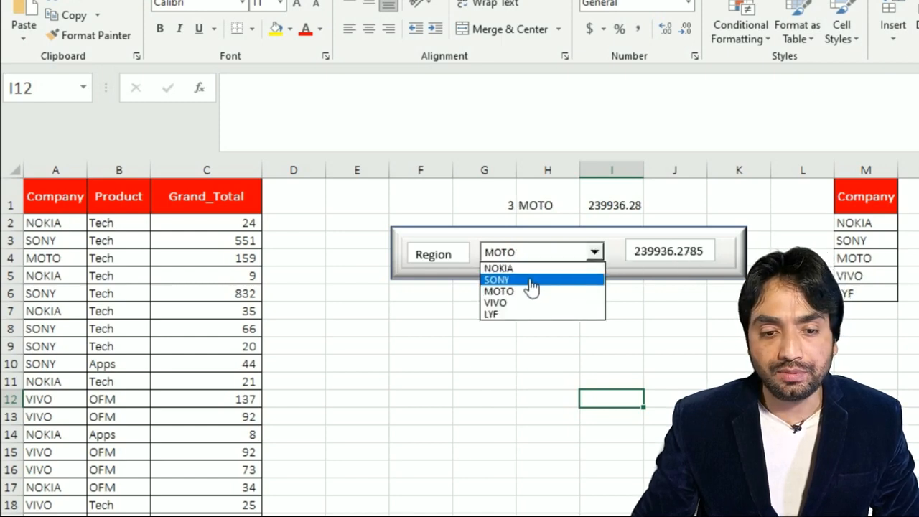
pyautogui.click(528, 282)
pyautogui.click(599, 252)
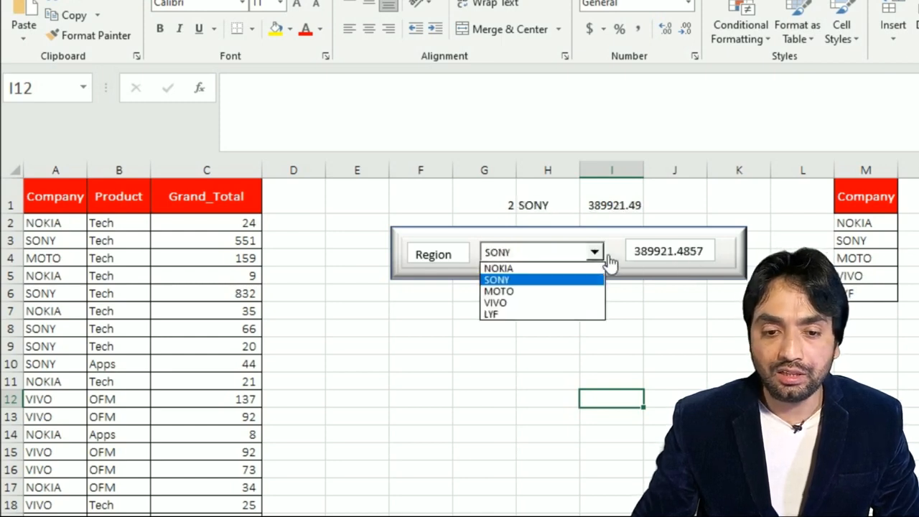
pyautogui.click(552, 291)
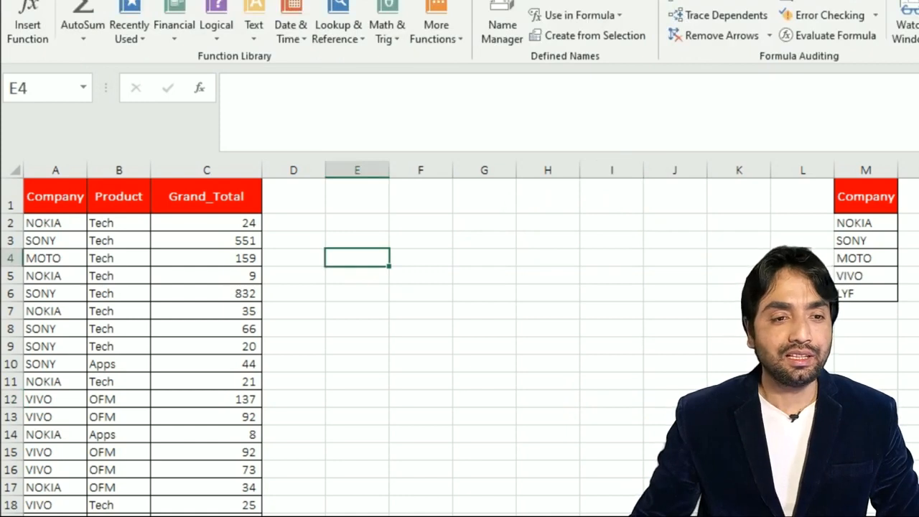
# Draw a wide rounded rectangle spanning about columns E to K and rows 5 to 8 beside the data table.
pyautogui.click(206, 42)
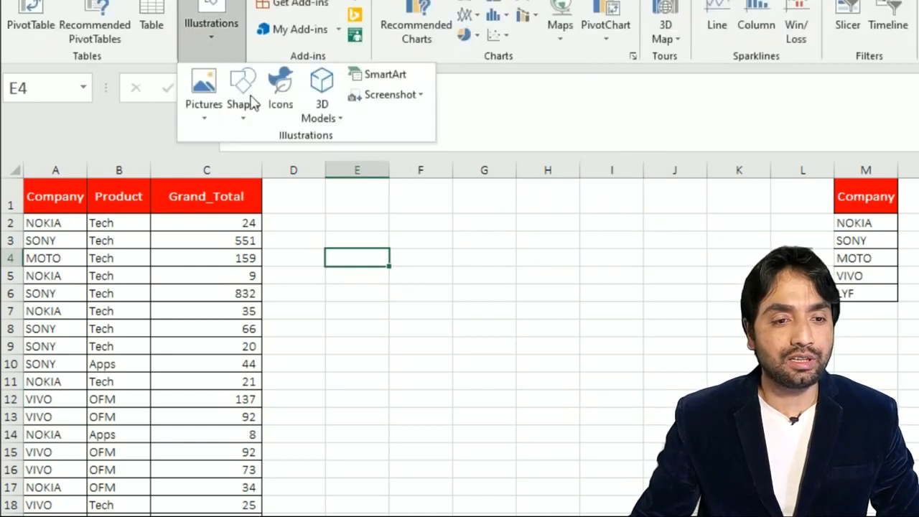
pyautogui.click(243, 118)
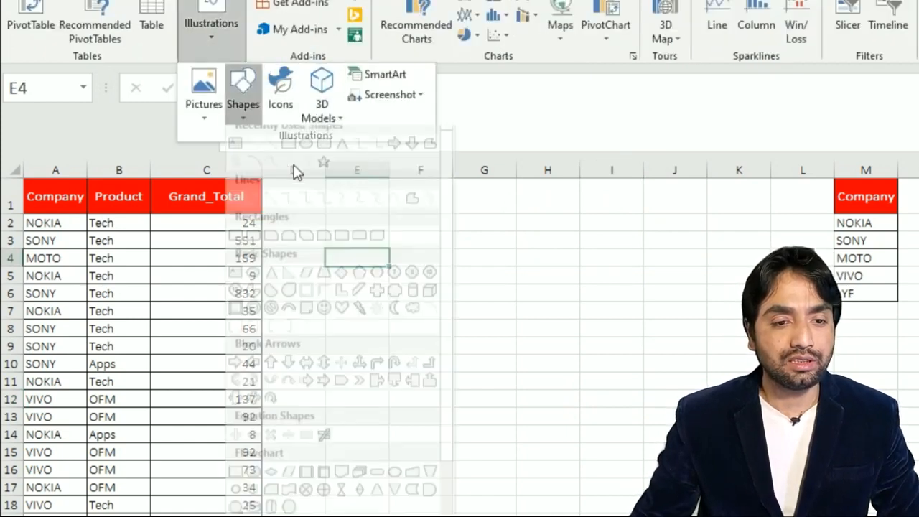
pyautogui.click(324, 155)
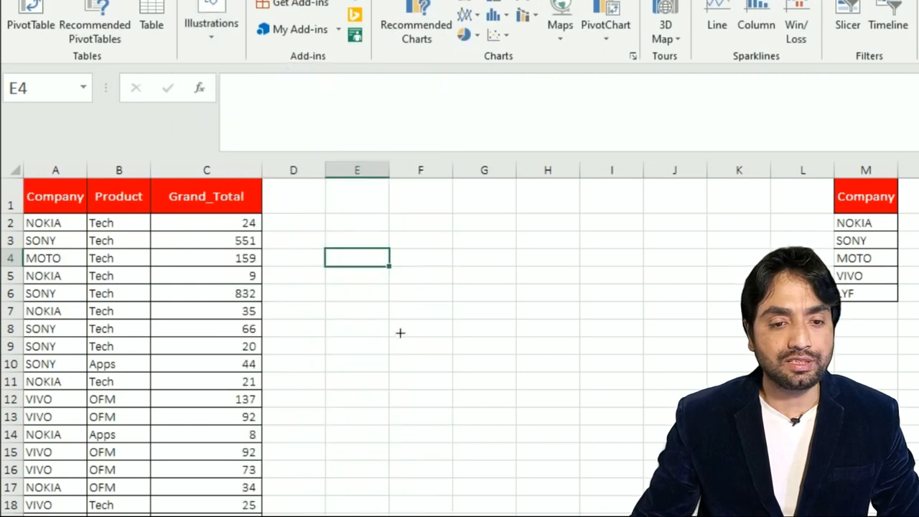
pyautogui.moveTo(360, 277)
pyautogui.mouseDown()
pyautogui.moveTo(515, 313)
pyautogui.moveTo(705, 330)
pyautogui.moveTo(717, 346)
pyautogui.mouseUp()
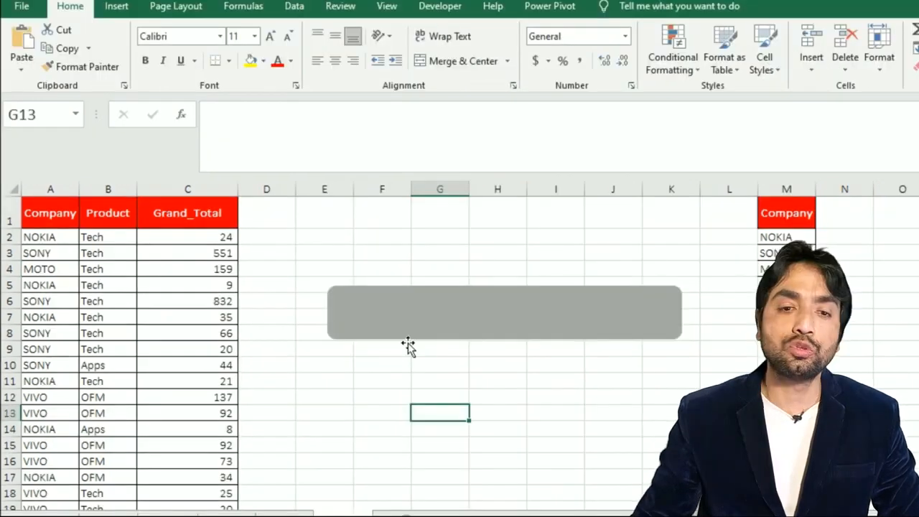
# Add a text box labelled Company at the left end of the grey rounded rectangle.
pyautogui.click(116, 7)
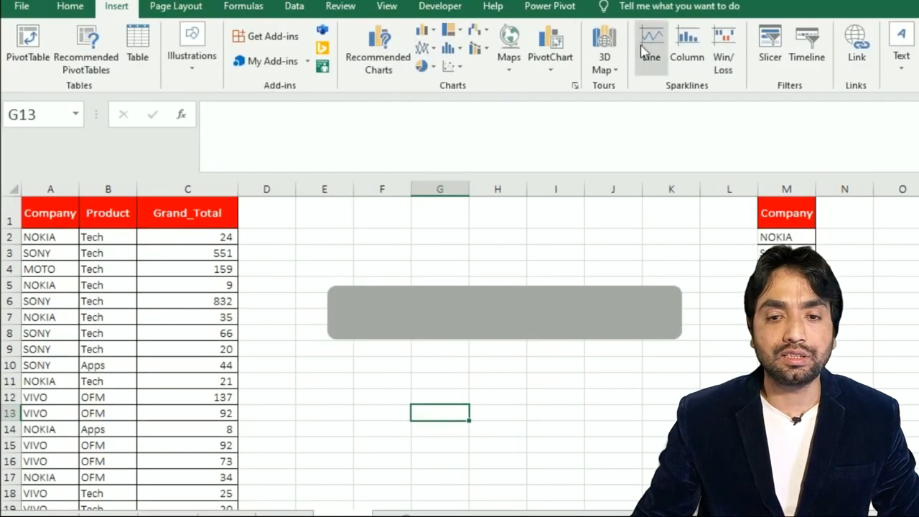
pyautogui.click(897, 65)
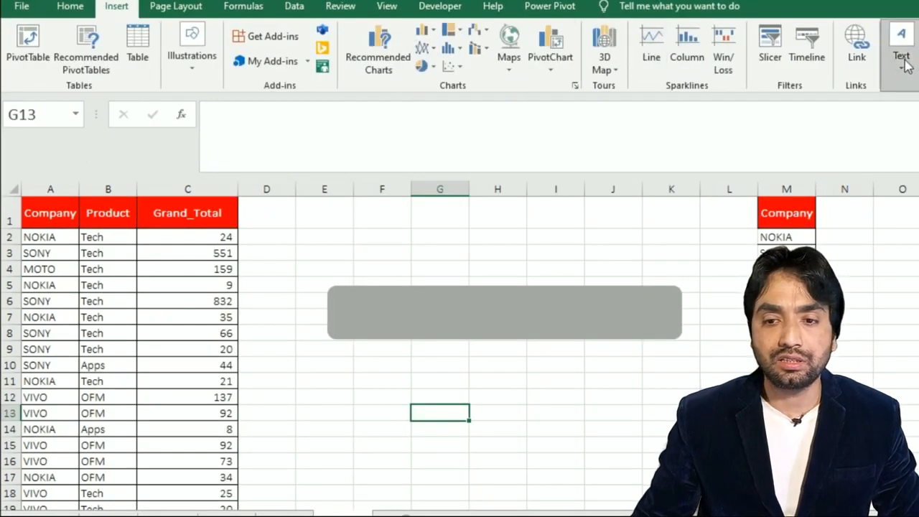
pyautogui.click(902, 118)
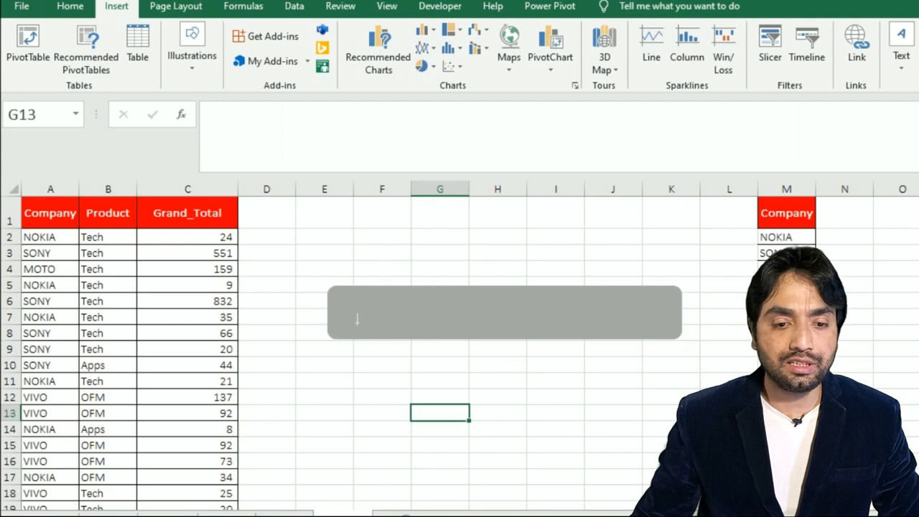
pyautogui.moveTo(351, 321); pyautogui.dragTo(424, 332)
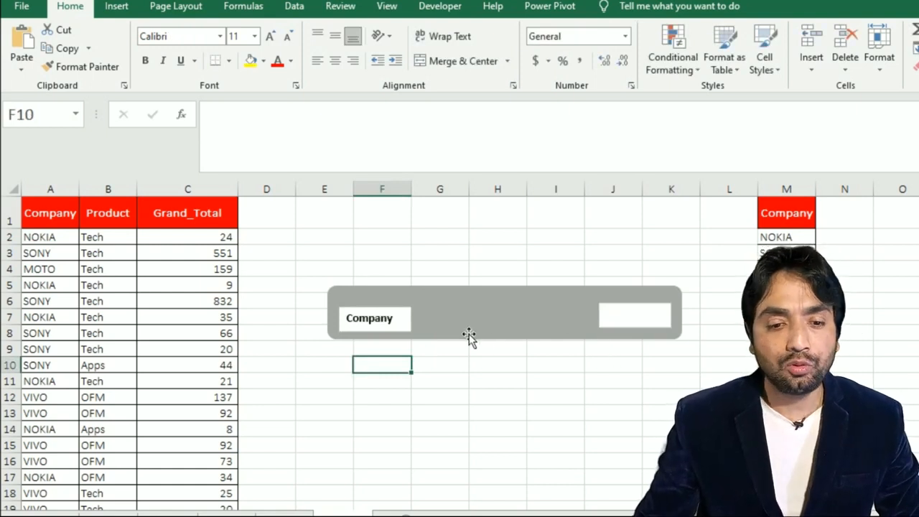
# Insert a combo box form control on the grey rectangle between the Company label and the empty text box.
pyautogui.click(452, 7)
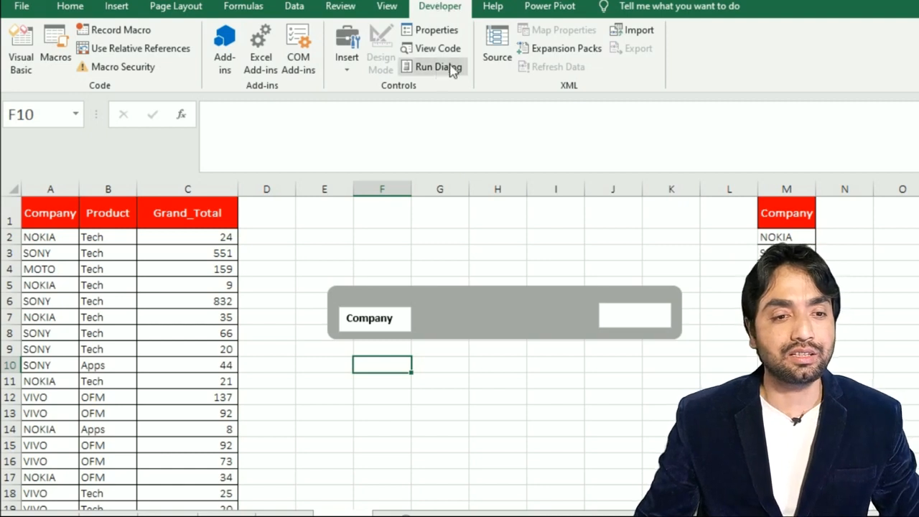
pyautogui.click(346, 61)
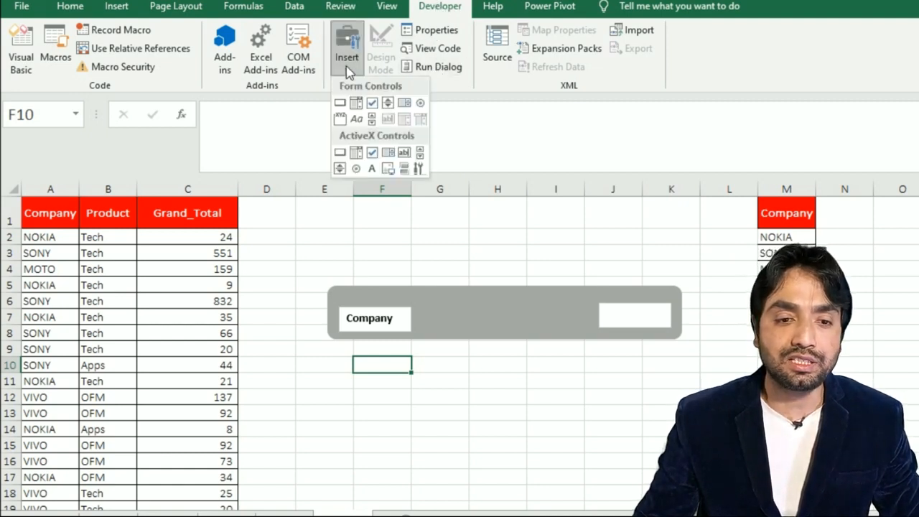
pyautogui.click(359, 103)
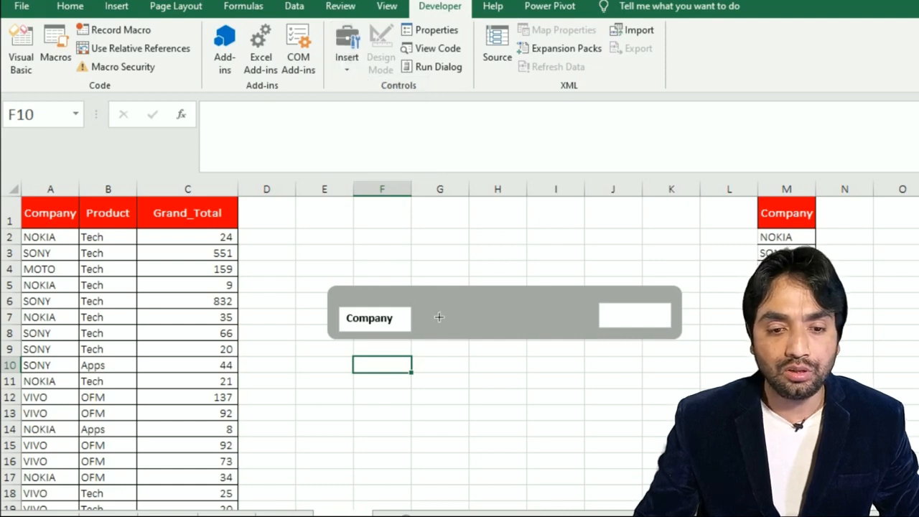
pyautogui.moveTo(437, 306); pyautogui.dragTo(569, 336)
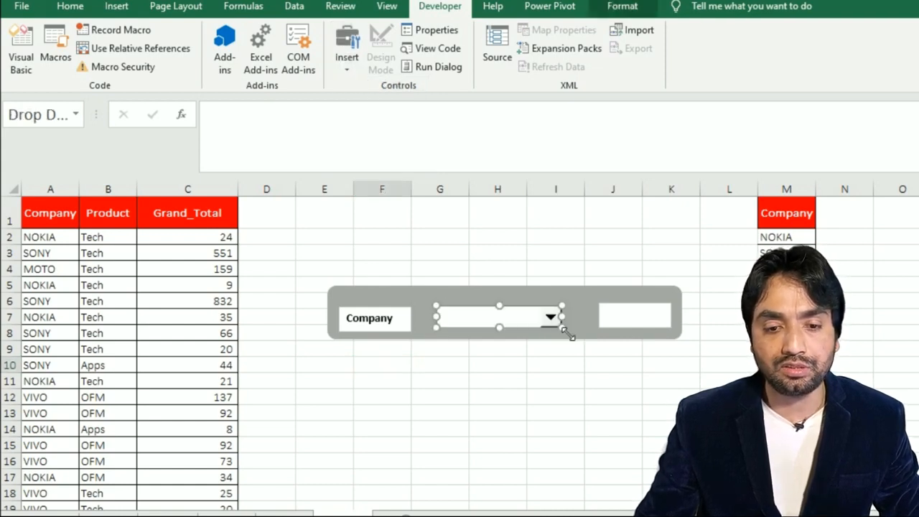
# Set the new combo box's input range to $M$2:$M$6 and its cell link to $F$1.
pyautogui.rightClick(515, 326)
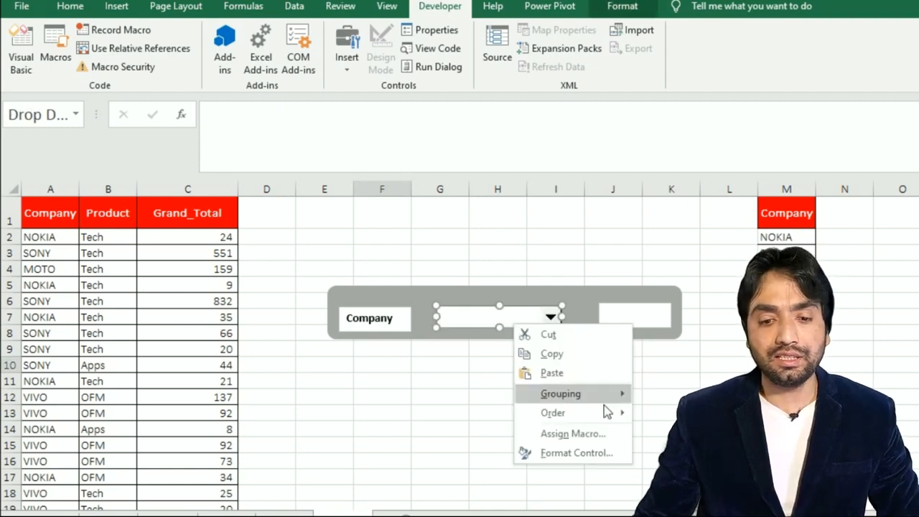
pyautogui.click(583, 453)
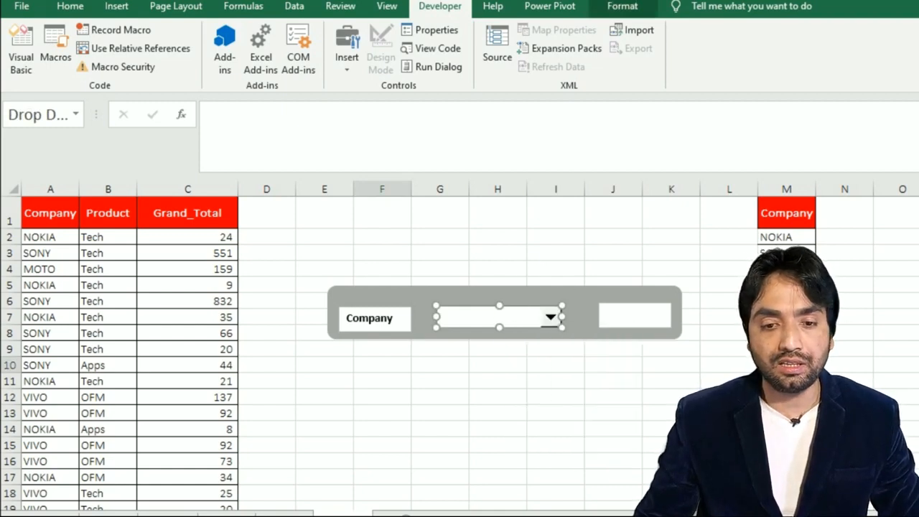
pyautogui.click(332, 208)
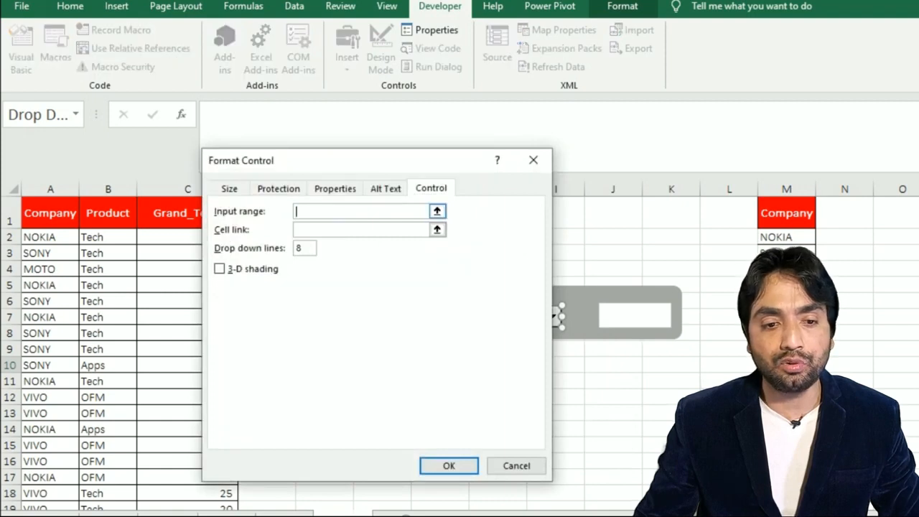
pyautogui.moveTo(795, 240); pyautogui.dragTo(797, 305)
pyautogui.click(330, 229)
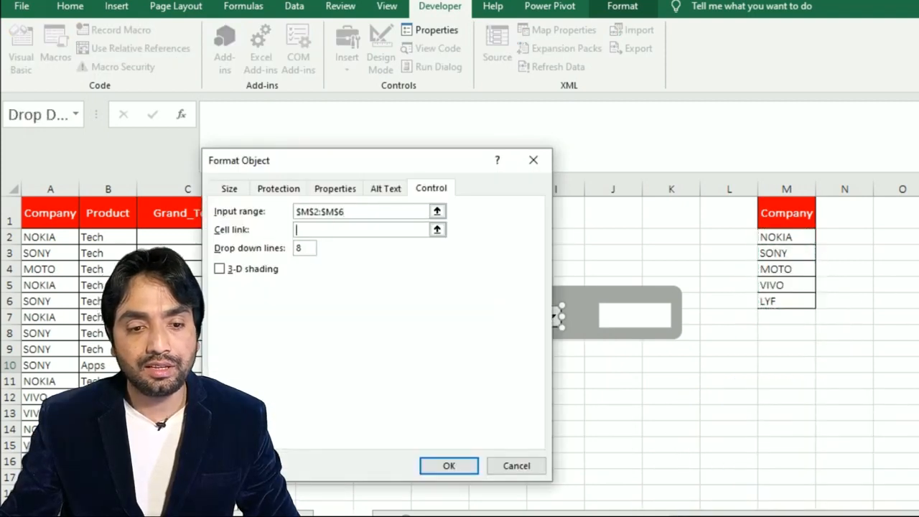
pyautogui.moveTo(332, 166); pyautogui.dragTo(626, 271)
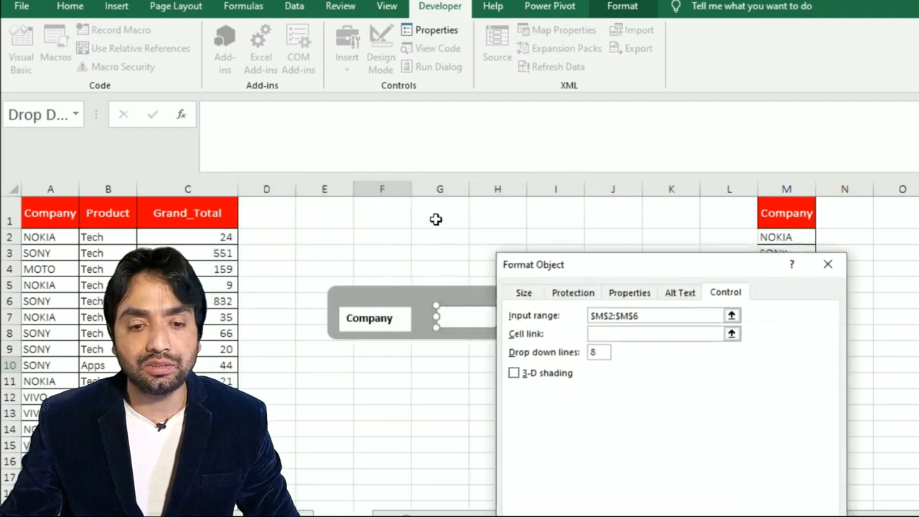
pyautogui.click(406, 213)
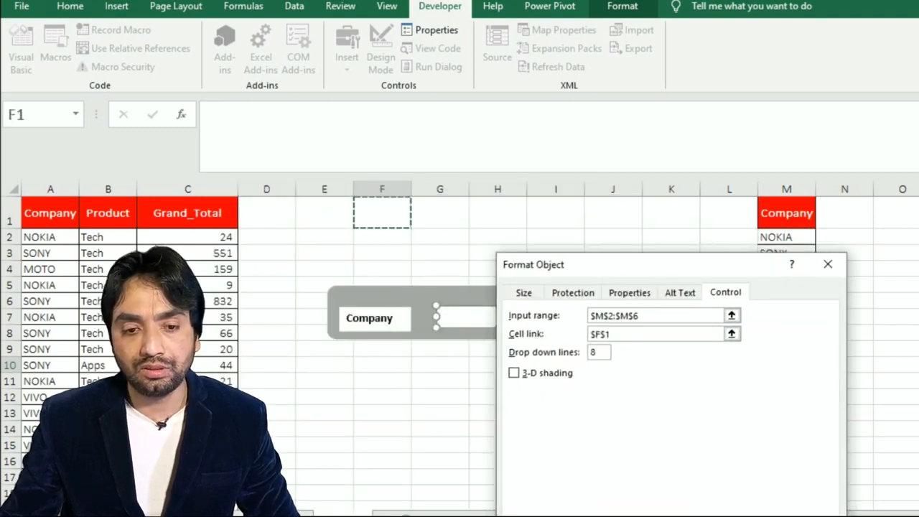
pyautogui.press('Return')
pyautogui.click(592, 395)
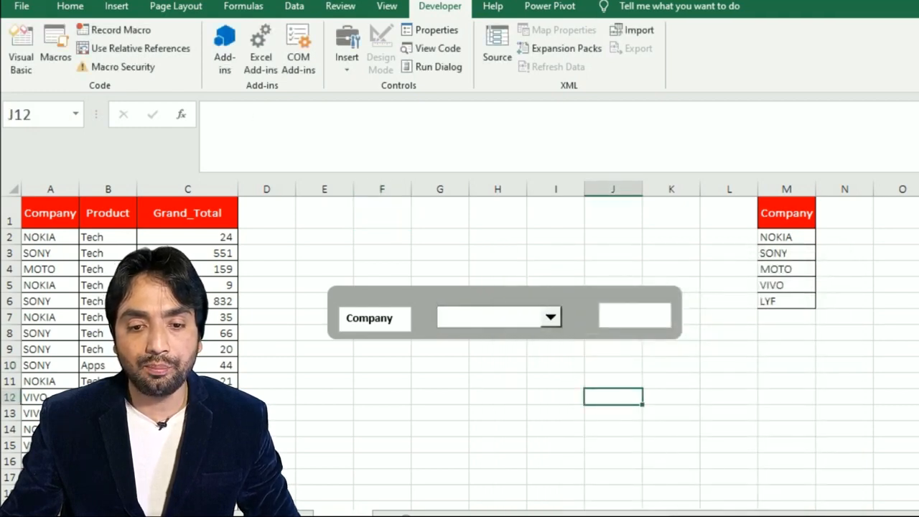
# Test the Company combo box by choosing NOKIA and then SONY to check the linked cell F1.
pyautogui.click(550, 317)
pyautogui.click(495, 331)
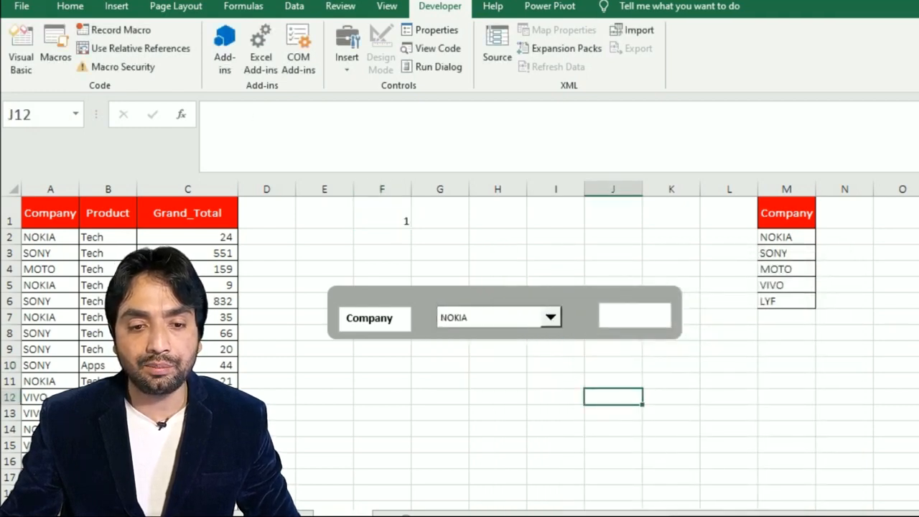
pyautogui.click(550, 318)
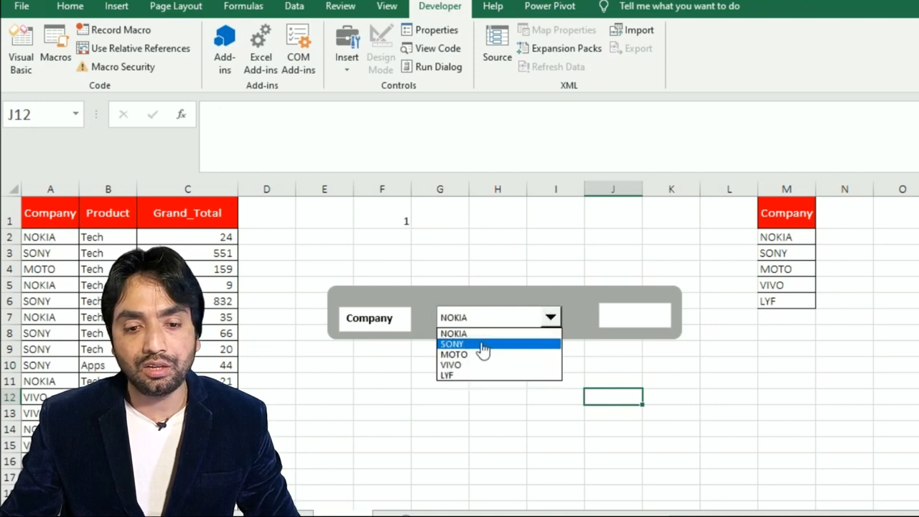
pyautogui.click(483, 344)
# Enter =CHOOSE(F1,M2,M3,M4,M5,M6) in cell G1 to return the selected company's name.
pyautogui.click(440, 216)
pyautogui.write('=choo')
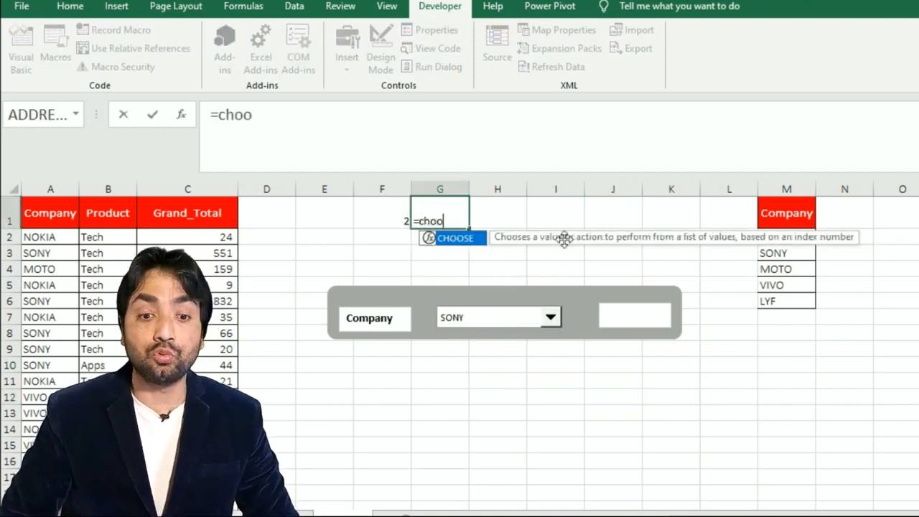
pyautogui.press('Tab')
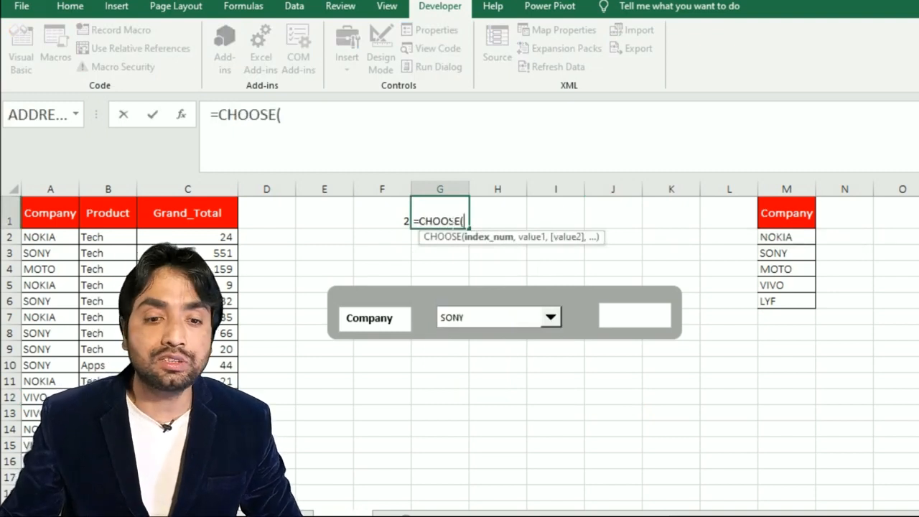
pyautogui.click(404, 224)
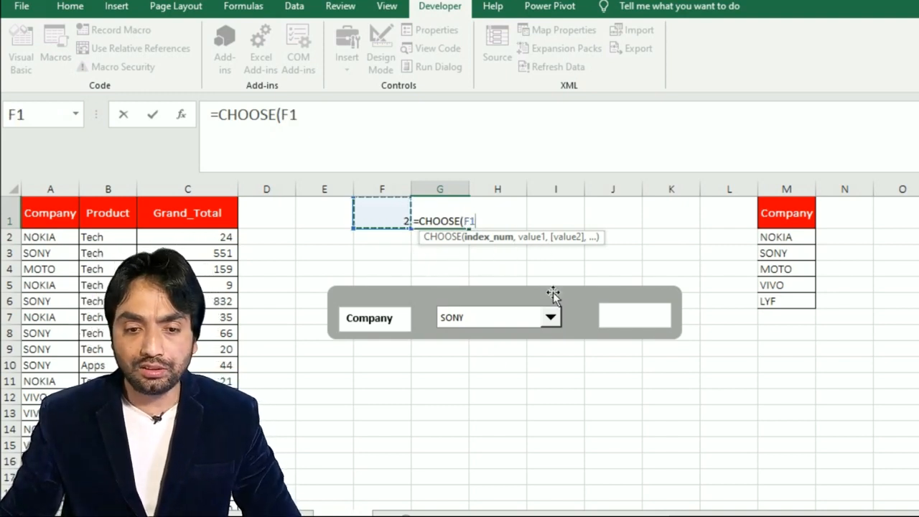
pyautogui.write(',')
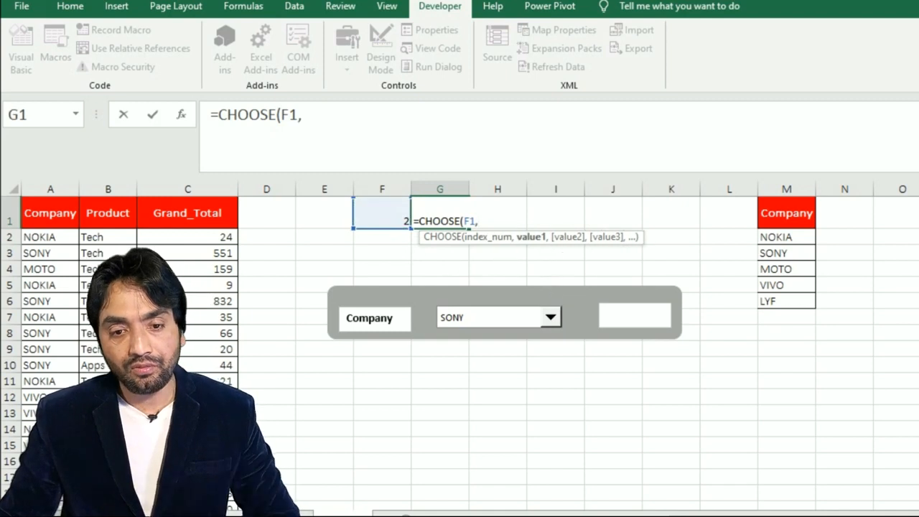
pyautogui.click(764, 237)
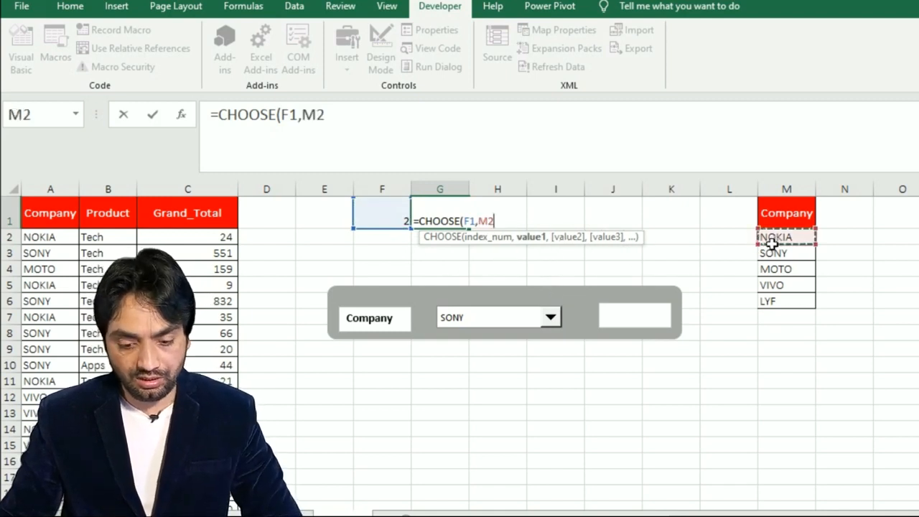
pyautogui.write(',')
pyautogui.click(766, 253)
pyautogui.write(',')
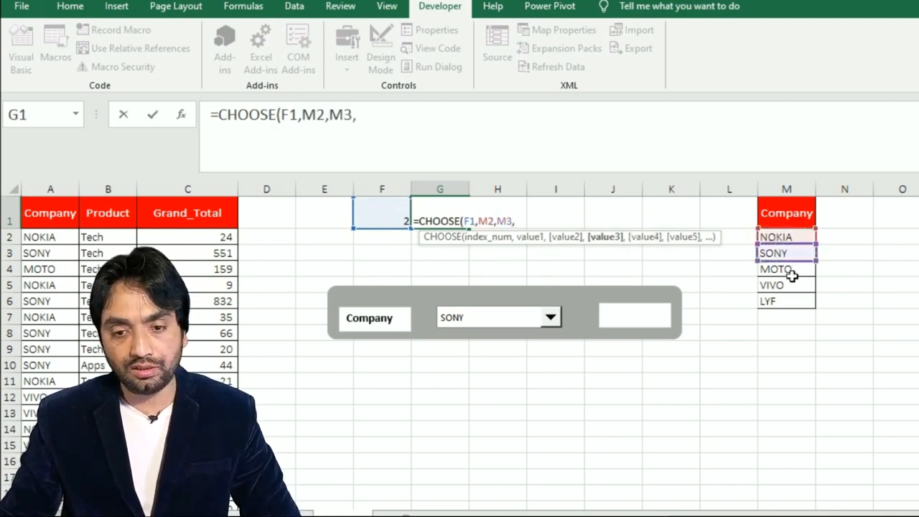
pyautogui.click(789, 268)
pyautogui.write(',')
pyautogui.click(789, 285)
pyautogui.write(',')
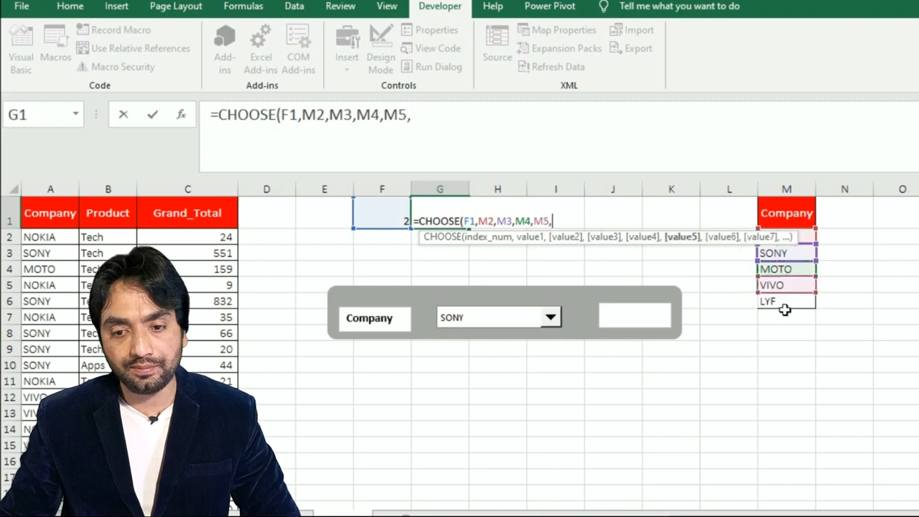
pyautogui.click(781, 303)
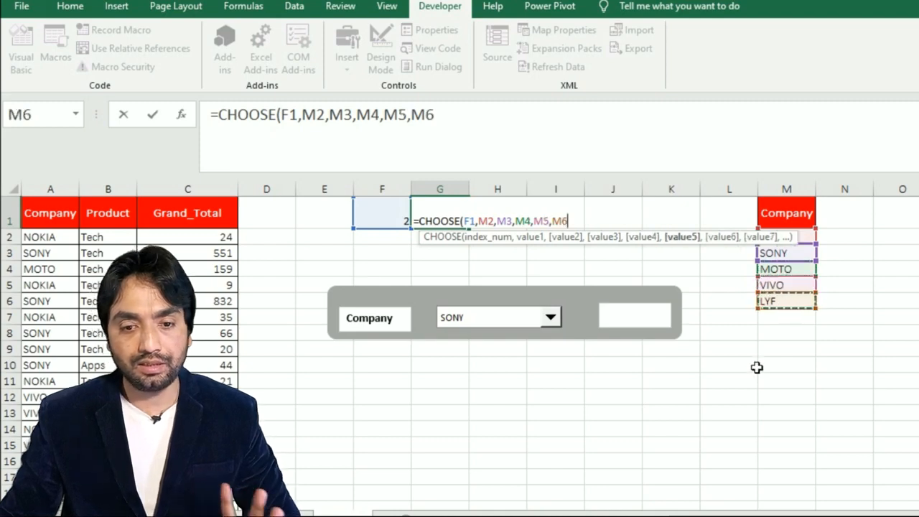
pyautogui.write(')')
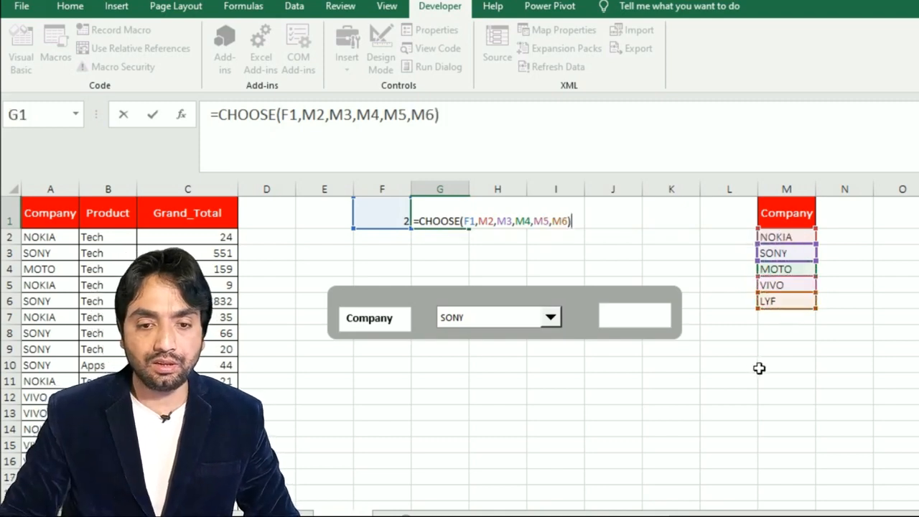
pyautogui.press('Return')
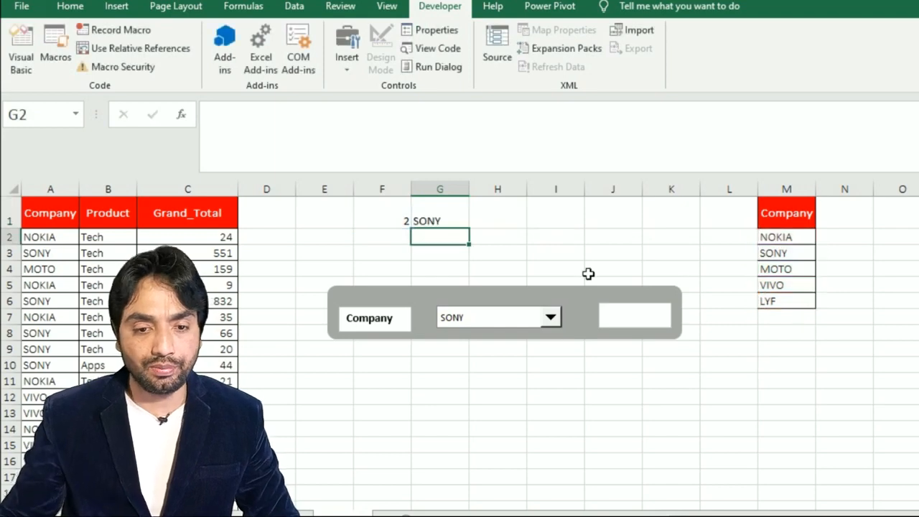
# Choose MOTO and then VIVO in the combo box to check the company name returned in G1.
pyautogui.click(550, 317)
pyautogui.click(483, 357)
pyautogui.click(549, 317)
pyautogui.click(470, 368)
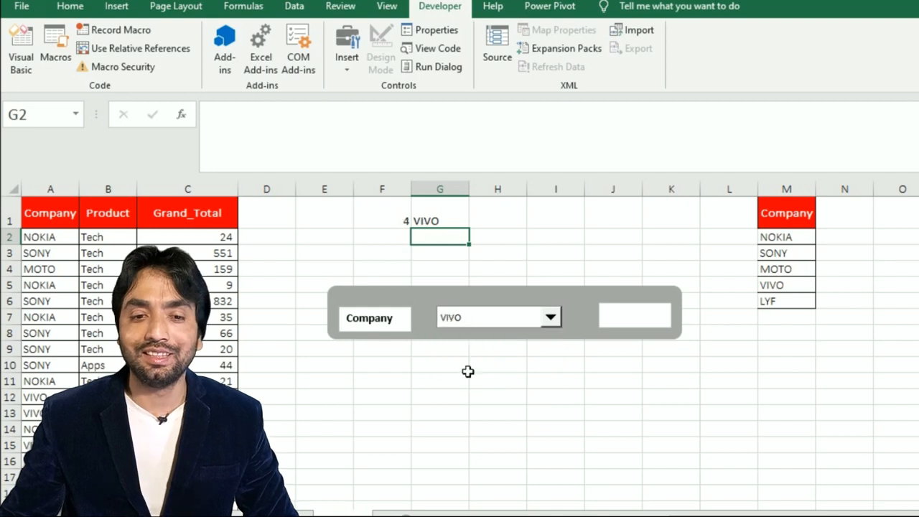
# Enter =SUMIF($A$2:$A$9428,G1,$C$2:$C$9428) in cell H1 to total the selected company's Grand_Total.
pyautogui.click(495, 226)
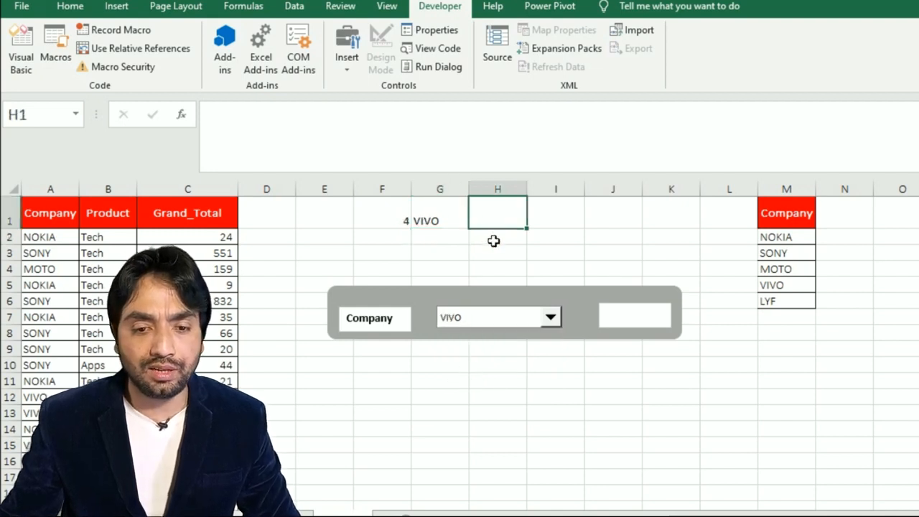
pyautogui.write('=')
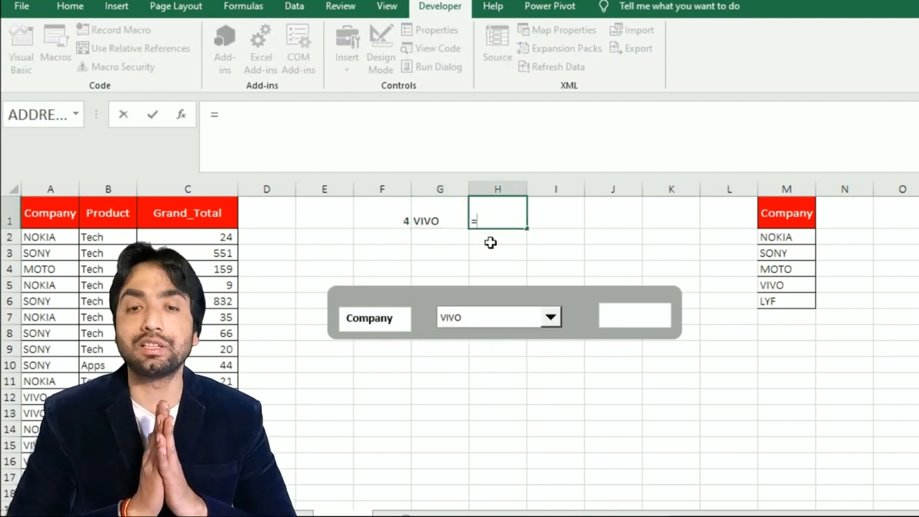
pyautogui.write('sumi')
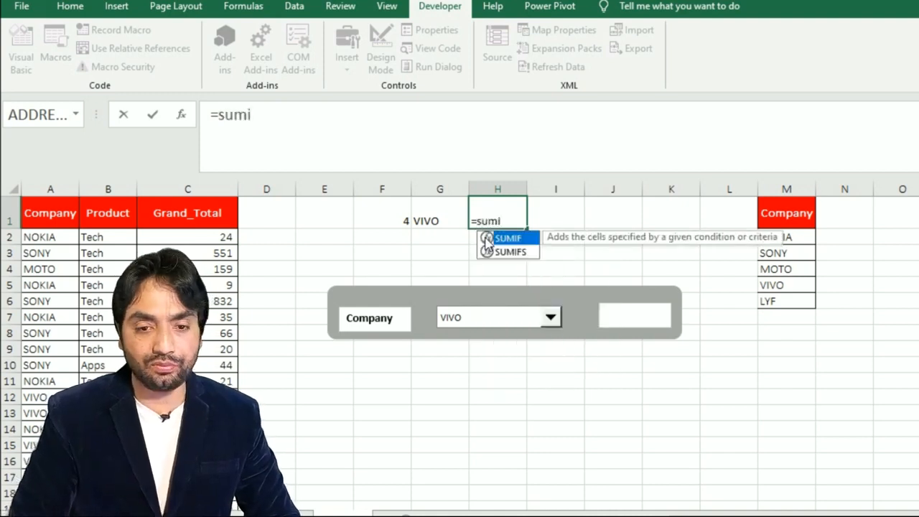
pyautogui.doubleClick(488, 239)
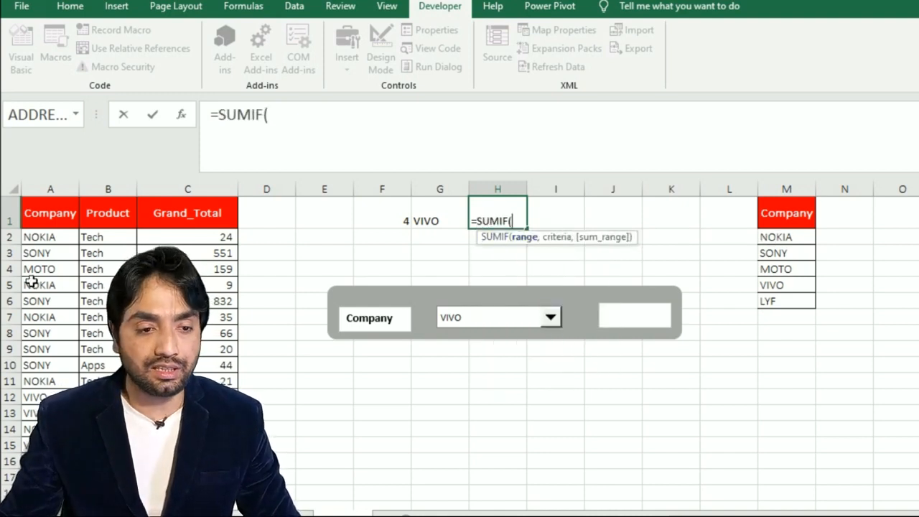
pyautogui.click(56, 243)
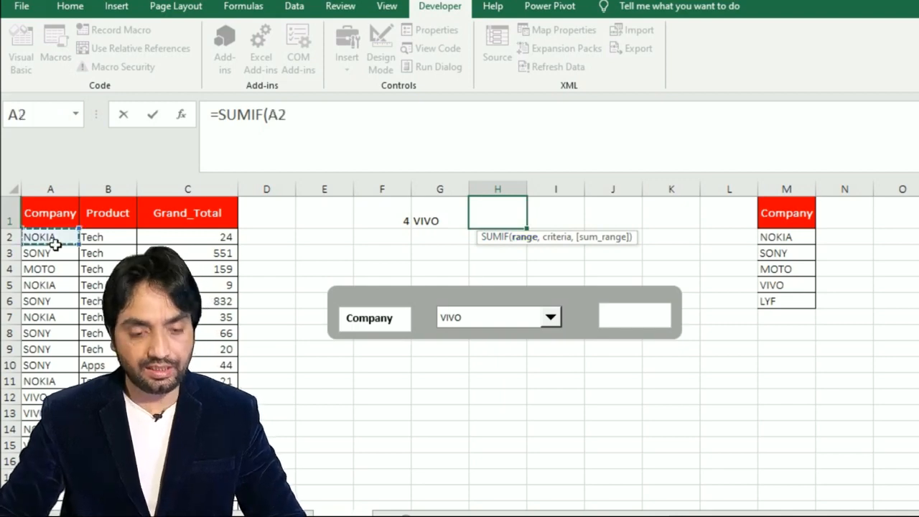
pyautogui.hotkey('ctrl', 'shift', 'Down')
pyautogui.press('F4')
pyautogui.write(',')
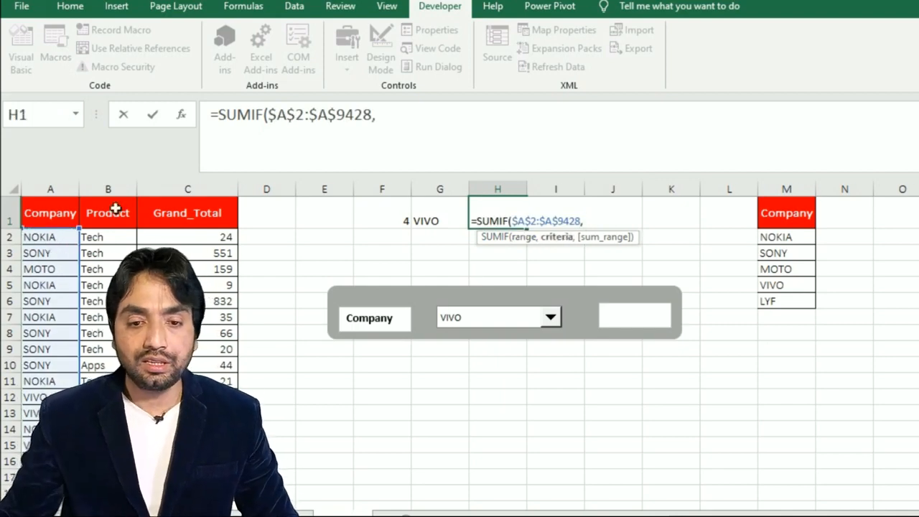
pyautogui.click(433, 223)
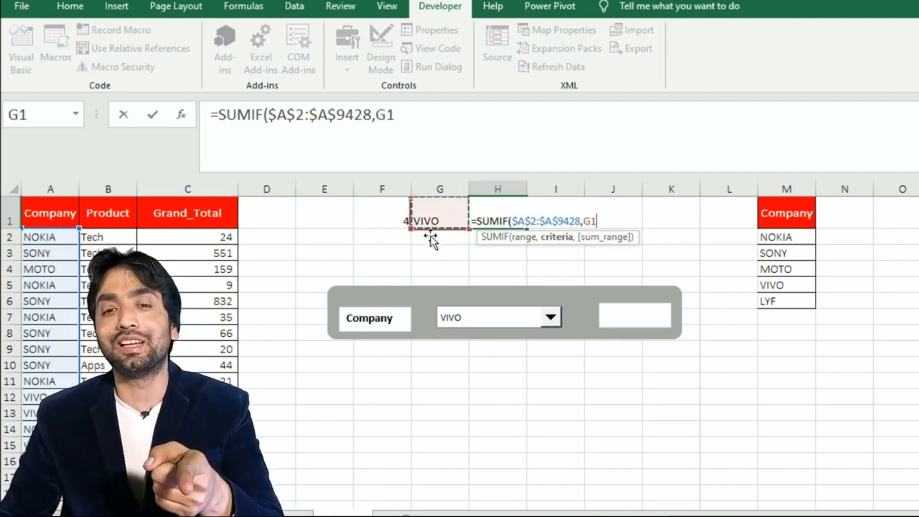
pyautogui.write(',')
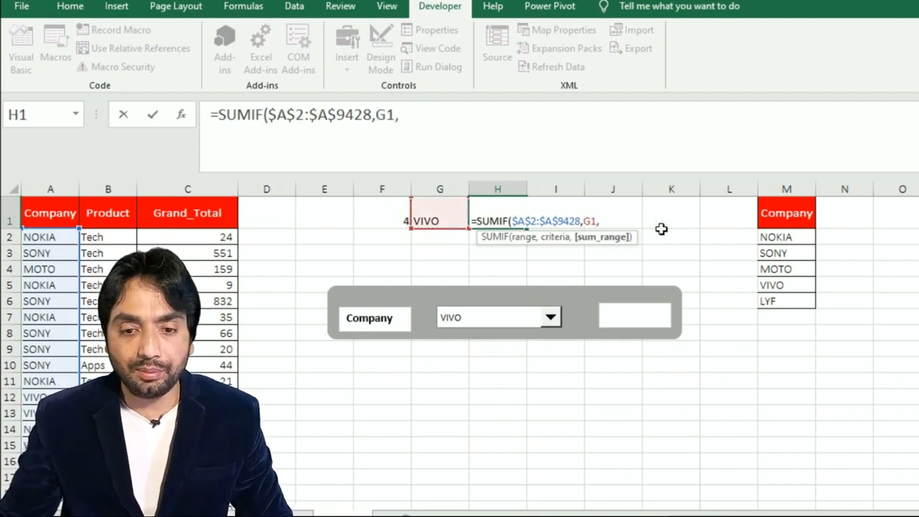
pyautogui.click(219, 243)
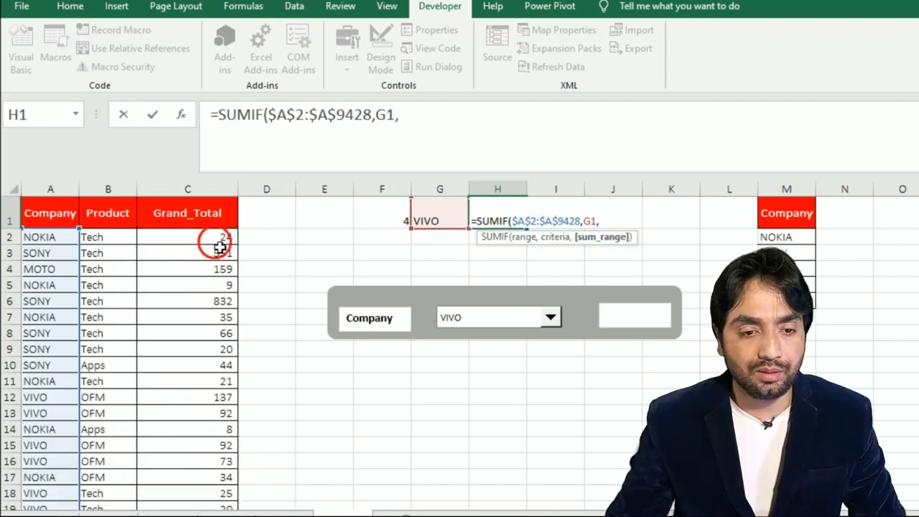
pyautogui.hotkey('ctrl', 'shift', 'Down')
pyautogui.press('F4')
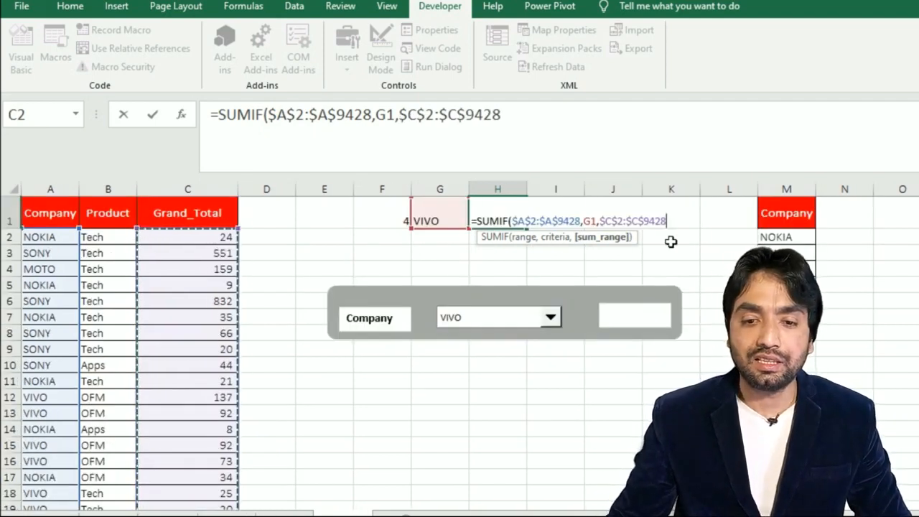
pyautogui.write(')')
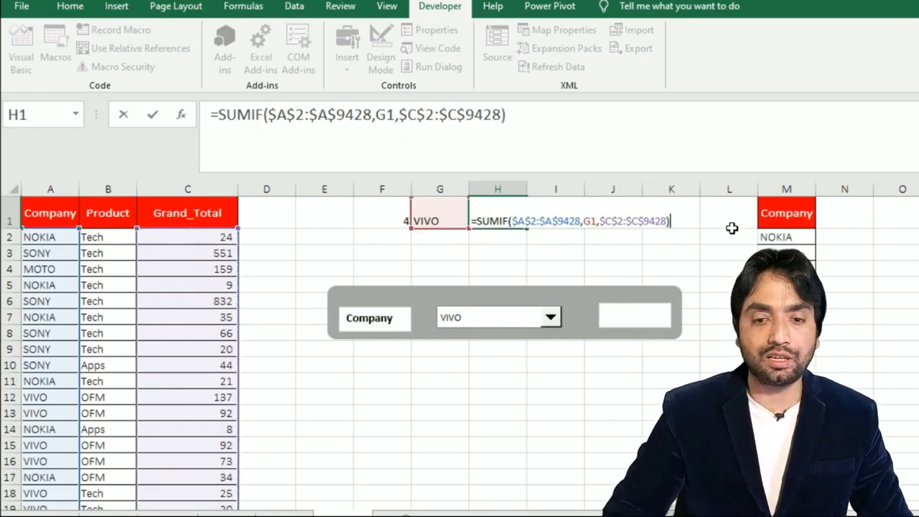
pyautogui.press('Return')
# Link the empty text box on the grey rectangle to cell H1 with the formula =$H$1.
pyautogui.click(517, 292)
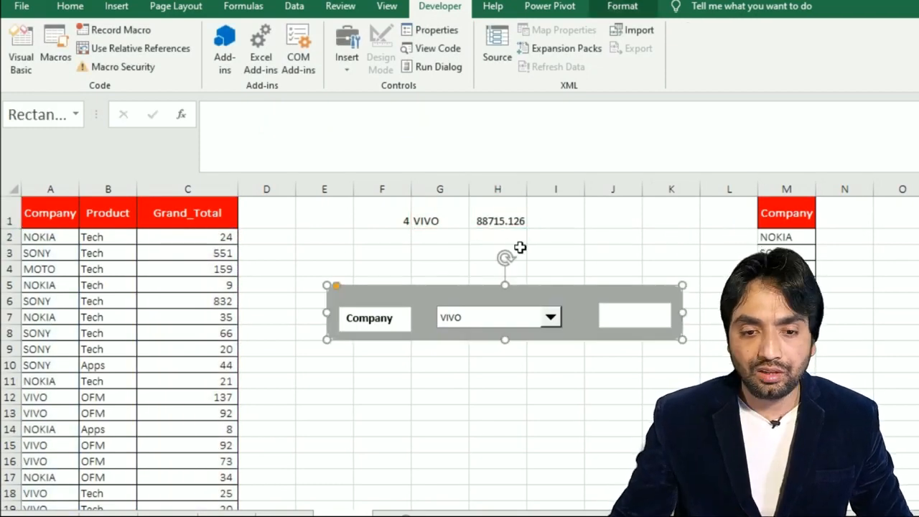
pyautogui.click(620, 334)
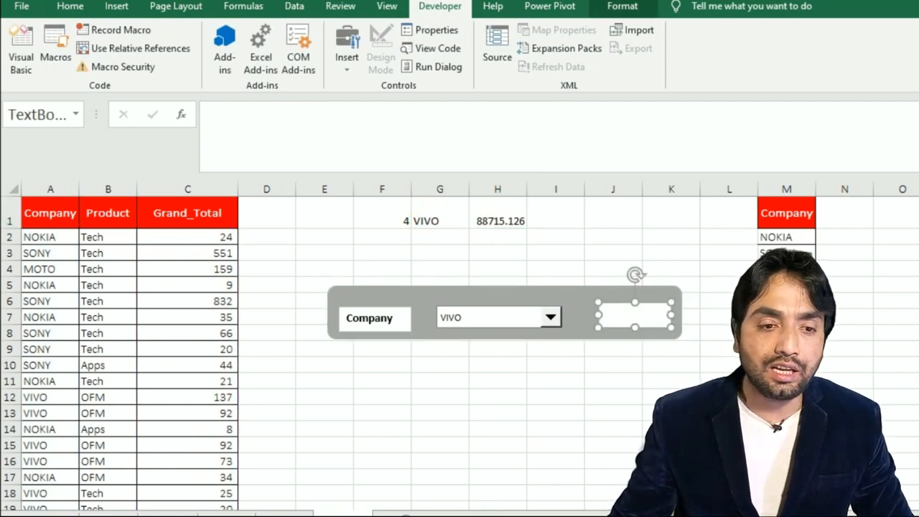
pyautogui.click(211, 115)
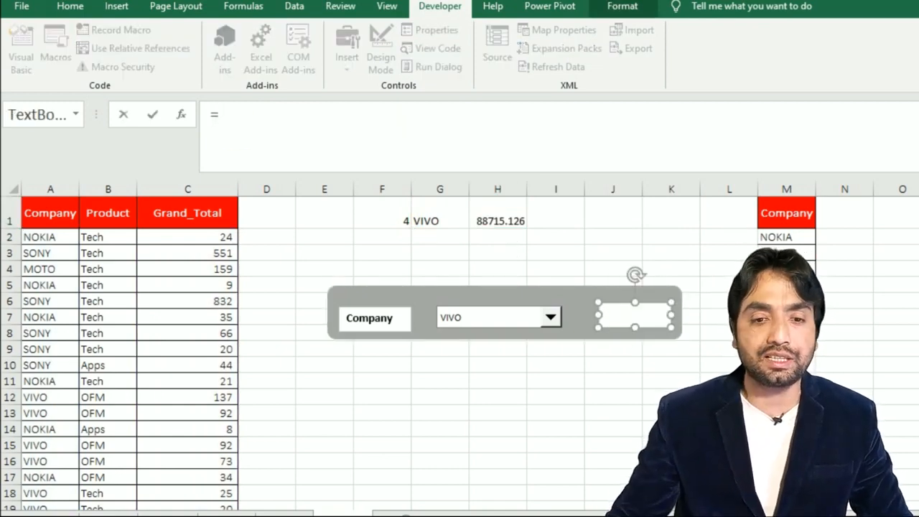
pyautogui.click(491, 224)
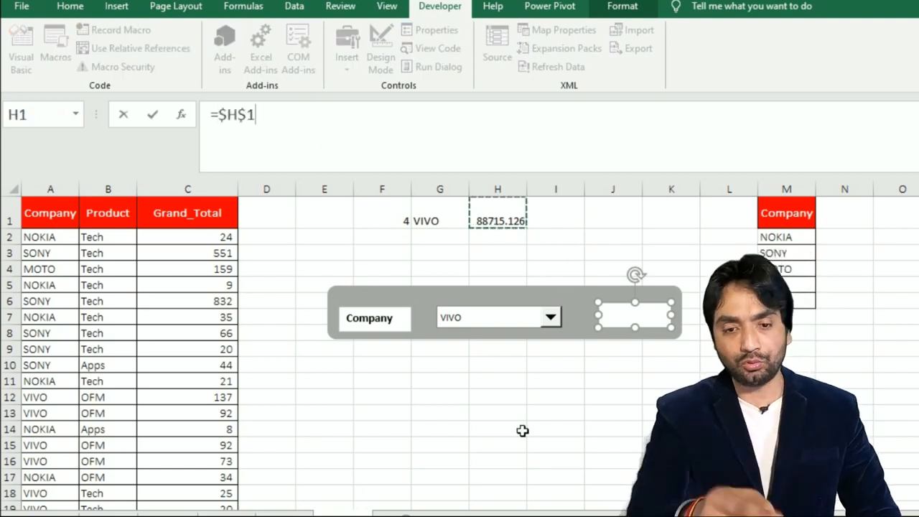
pyautogui.press('Return')
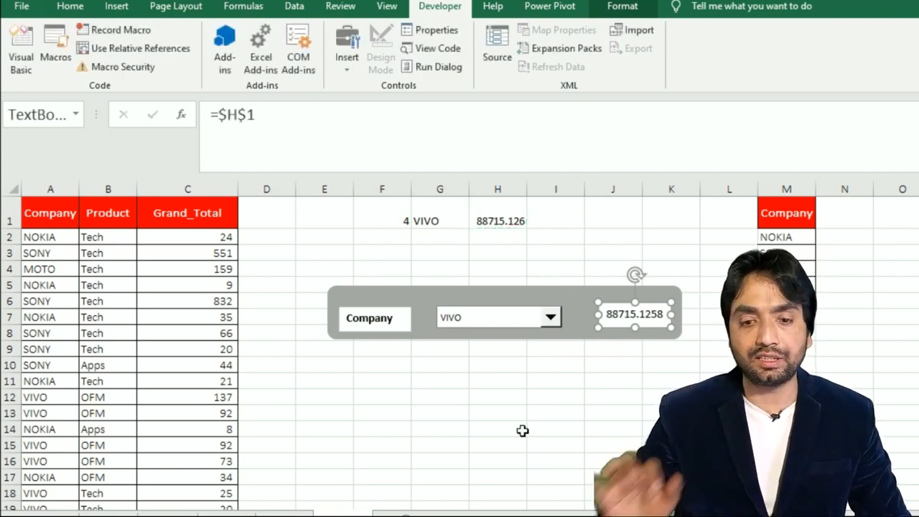
pyautogui.click(441, 399)
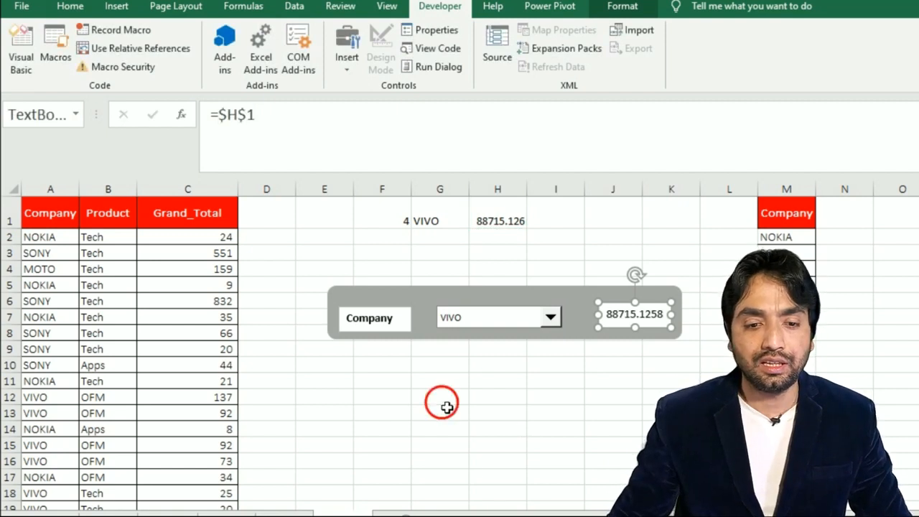
# Test the finished Company selector by choosing MOTO, VIVO and NOKIA to compare their totals.
pyautogui.click(558, 324)
pyautogui.click(474, 355)
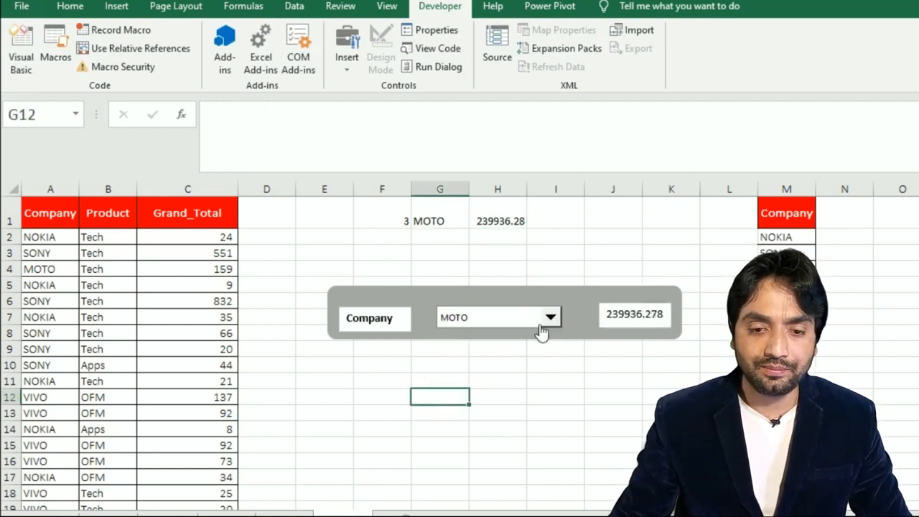
pyautogui.click(550, 316)
pyautogui.click(472, 365)
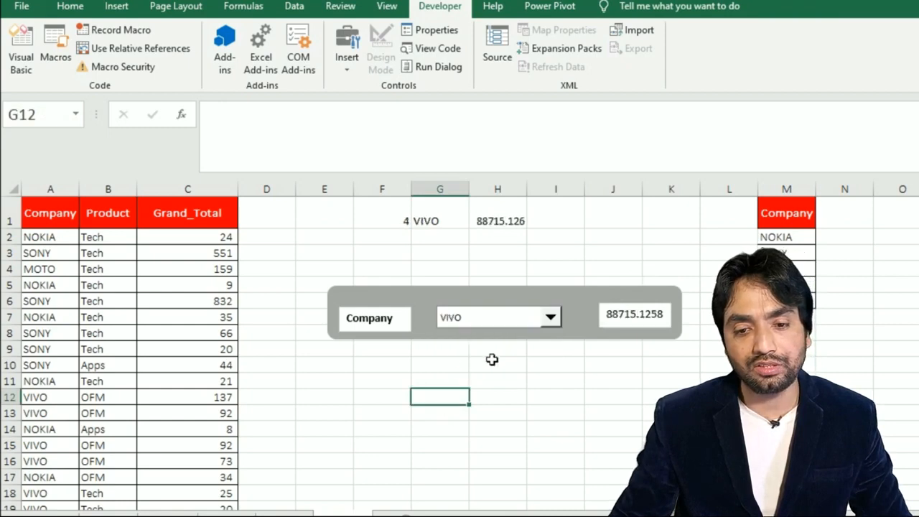
pyautogui.click(551, 319)
pyautogui.click(485, 335)
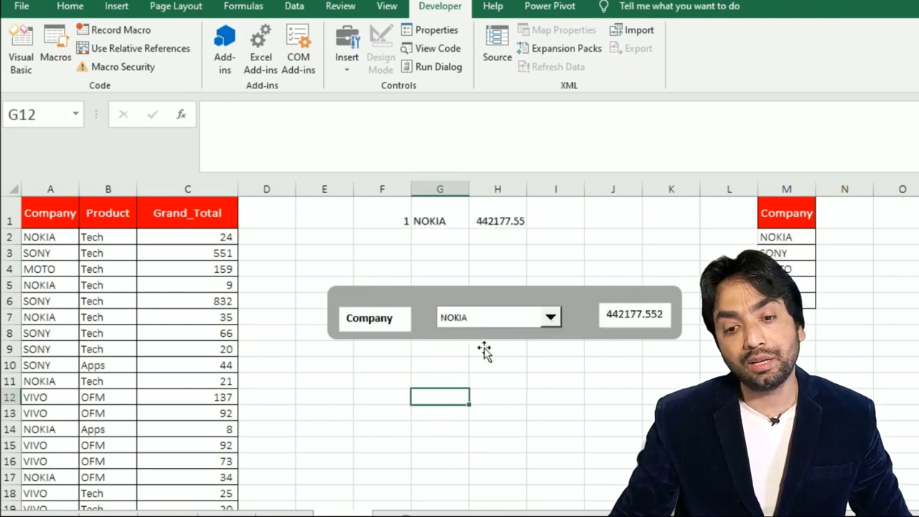